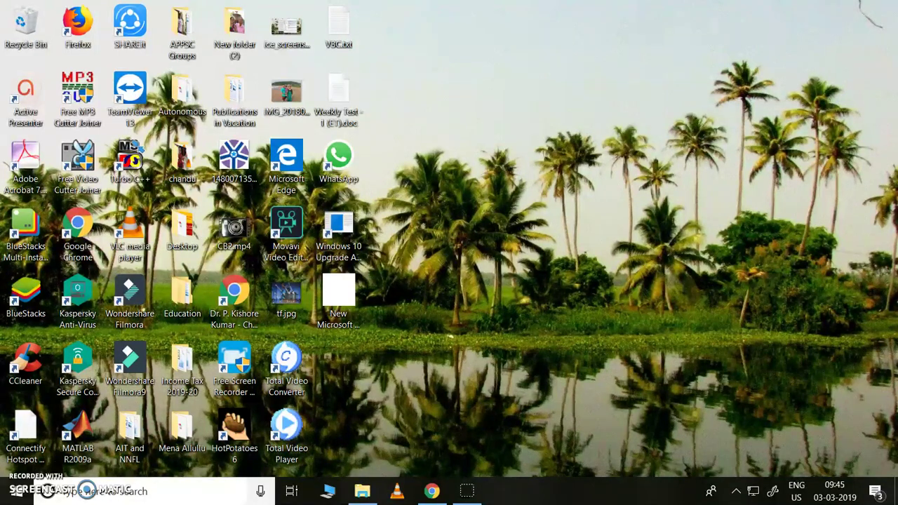
# Step: Create a new Microsoft Office Visio Drawing file on the desktop, keep its default name and open it
pyautogui.rightClick(491, 95)
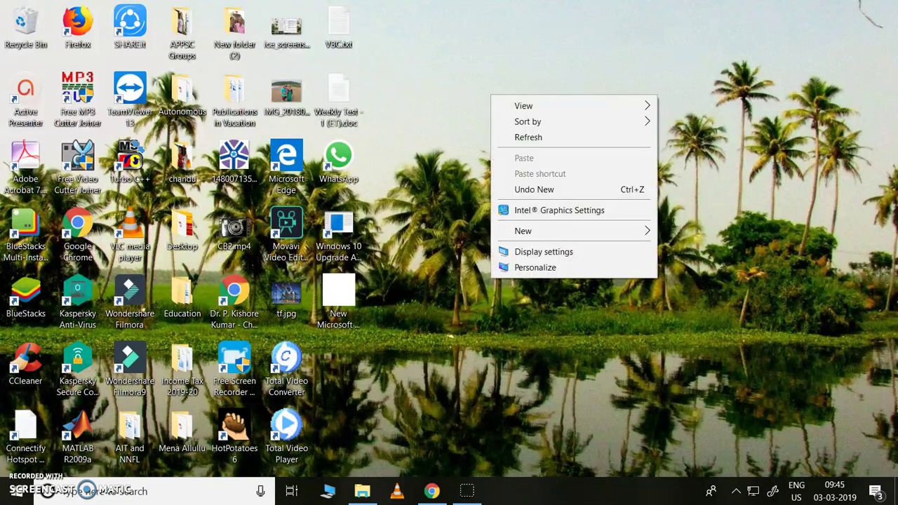
pyautogui.moveTo(554, 231)
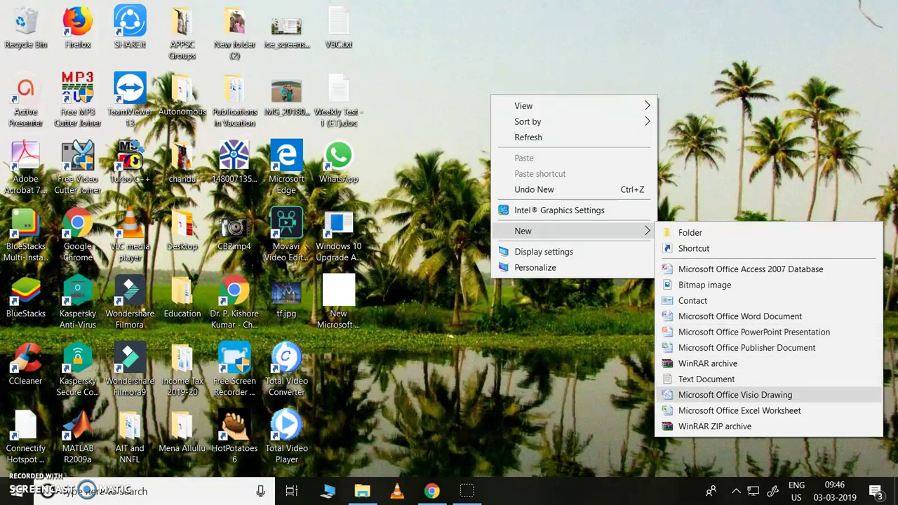
pyautogui.click(734, 394)
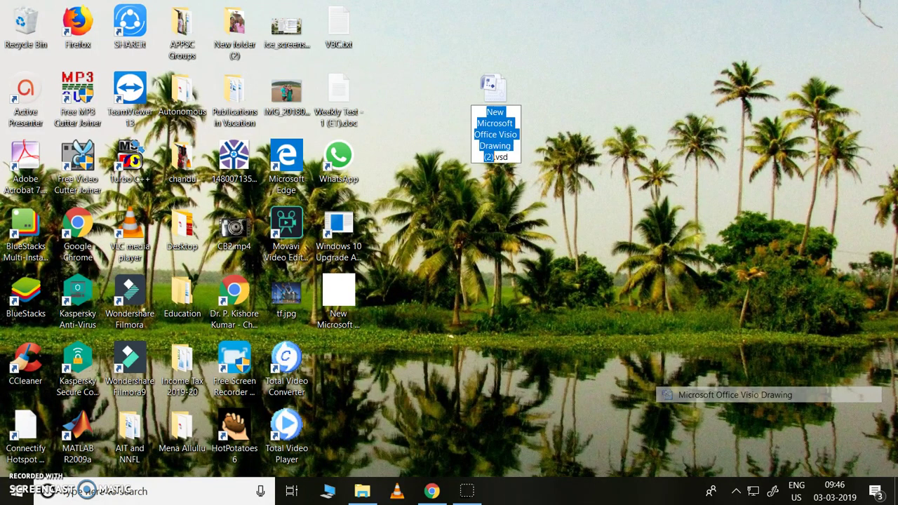
pyautogui.press('Return')
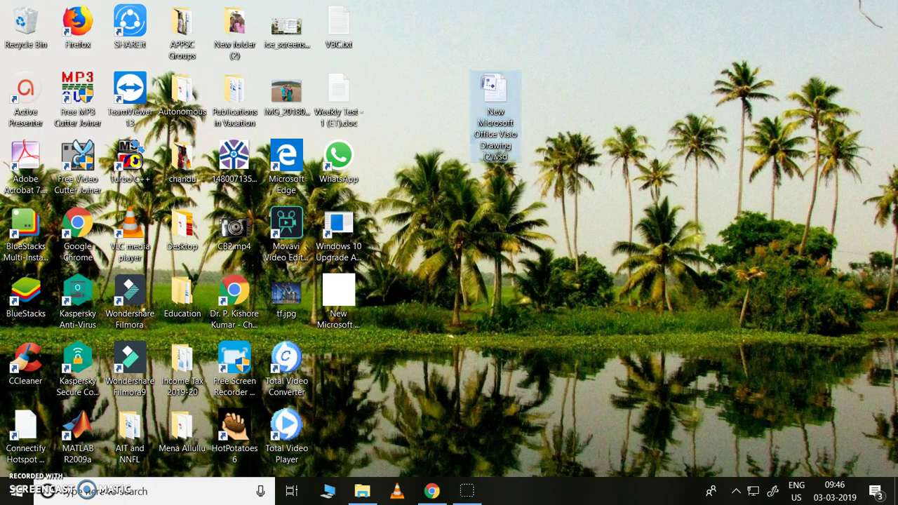
pyautogui.press('Return')
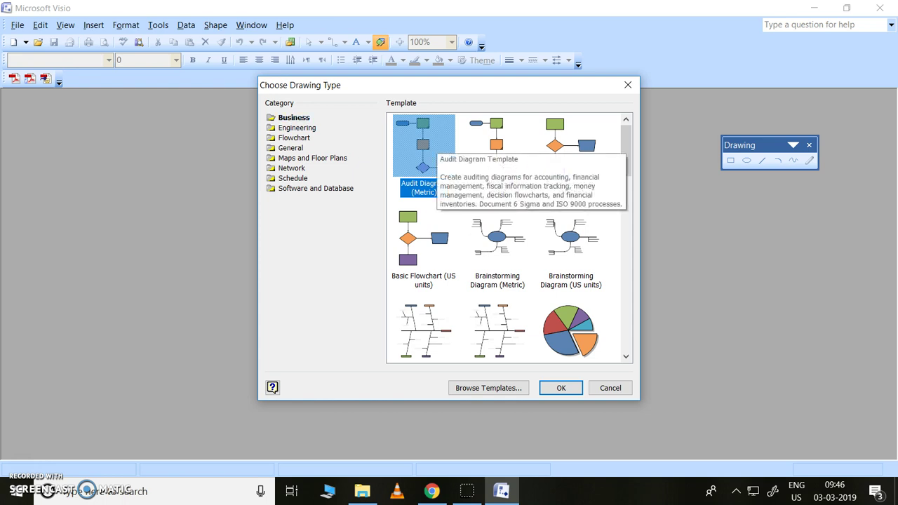
# Step: Examine the templates offered in the Engineering, Flowchart, General, Maps and Floor Plans, Network, Schedule, and Software and Database categories
pyautogui.click(299, 128)
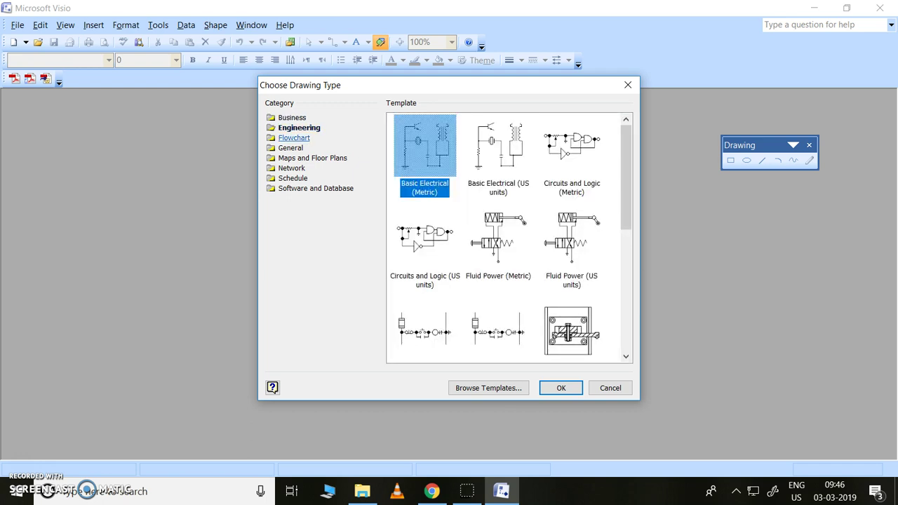
pyautogui.click(294, 138)
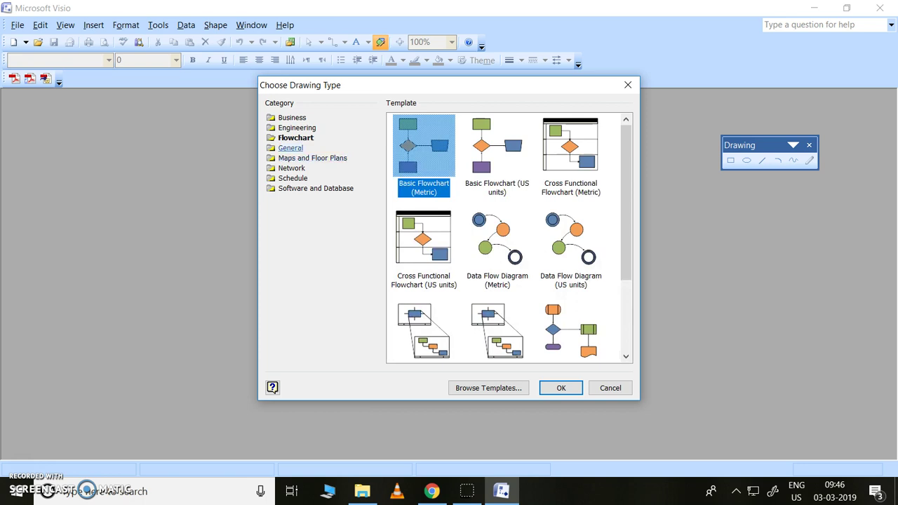
pyautogui.click(290, 148)
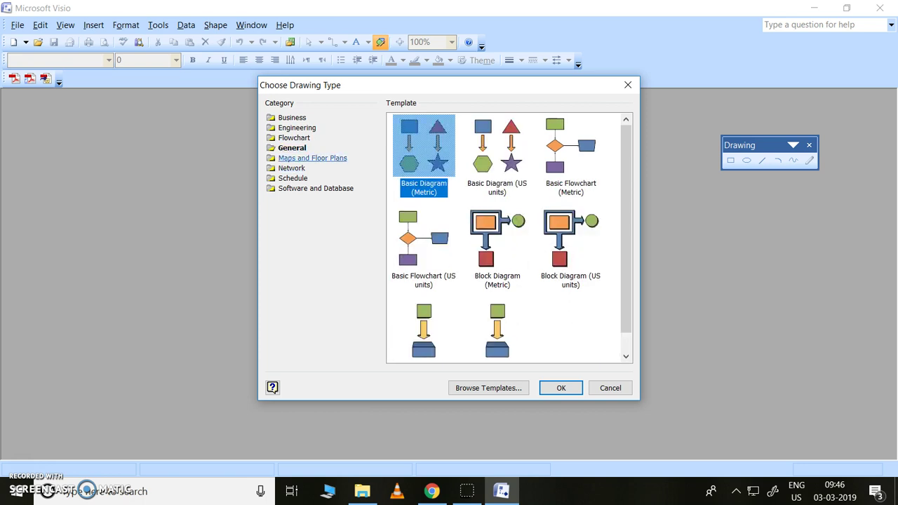
pyautogui.click(312, 157)
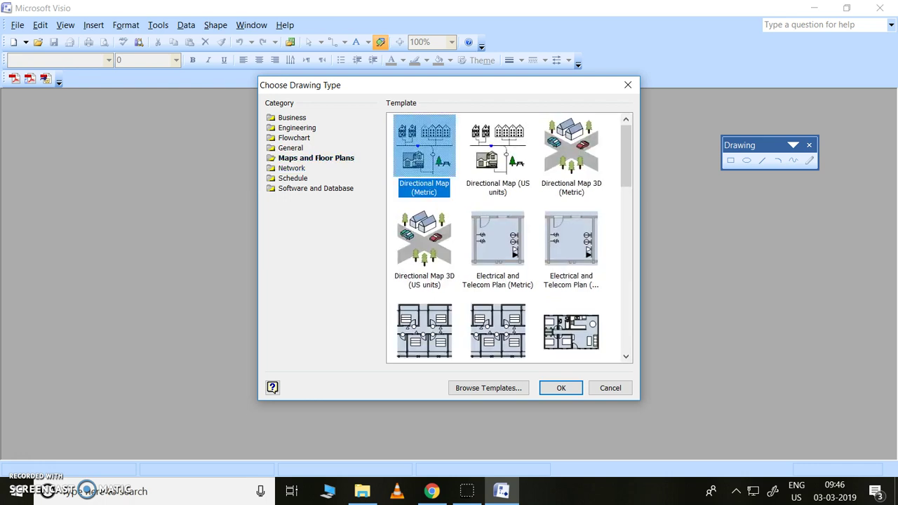
pyautogui.click(291, 168)
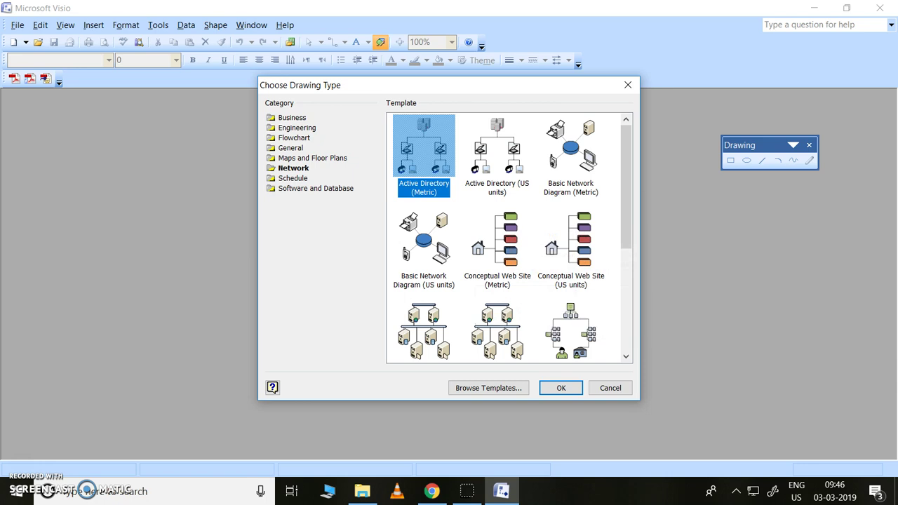
pyautogui.click(293, 178)
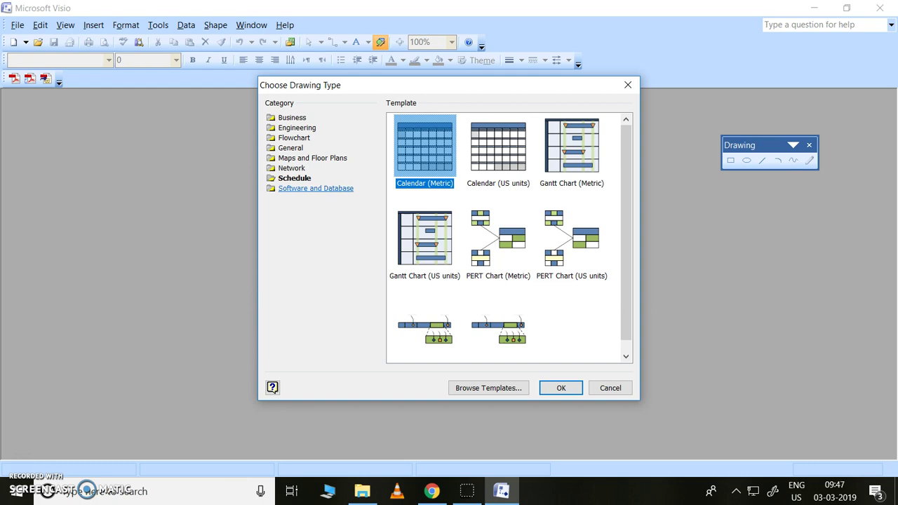
pyautogui.click(315, 187)
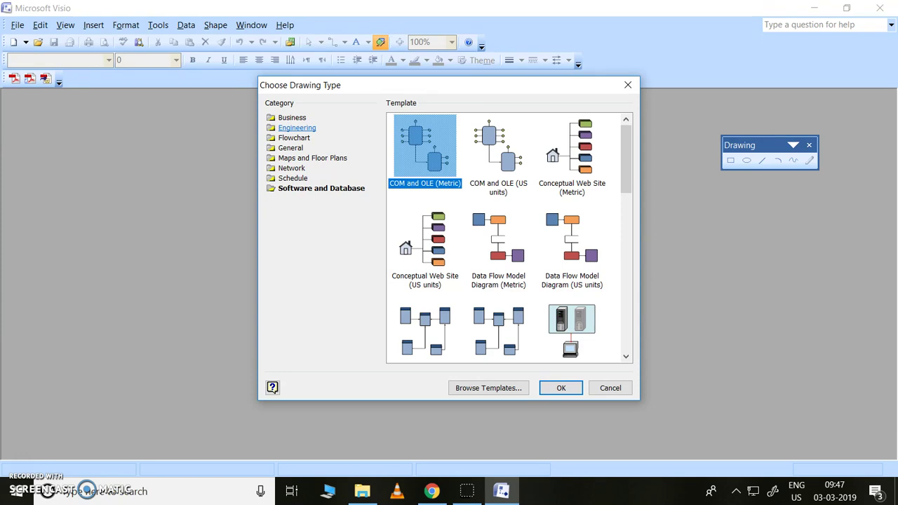
# Step: Start the drawing from the Basic Electrical (Metric) template in the Engineering category
pyautogui.click(297, 128)
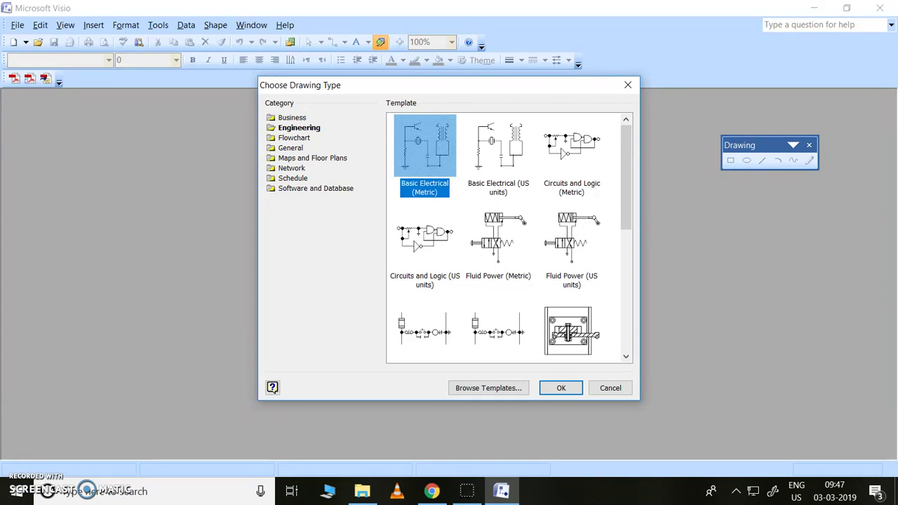
pyautogui.click(561, 388)
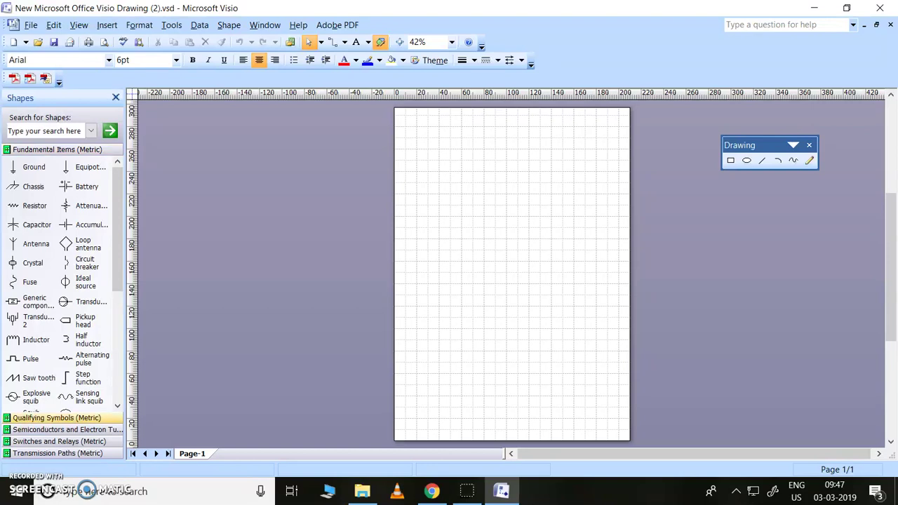
# Step: Examine the shapes in the Qualifying Symbols, Semiconductors and Electron Tubes, Switches and Relays, and Transmission Paths stencils
pyautogui.click(56, 418)
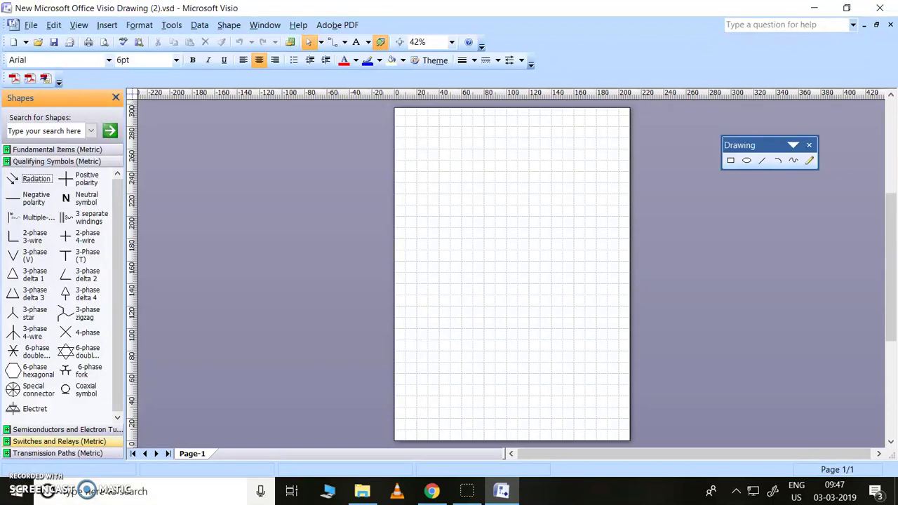
pyautogui.click(63, 429)
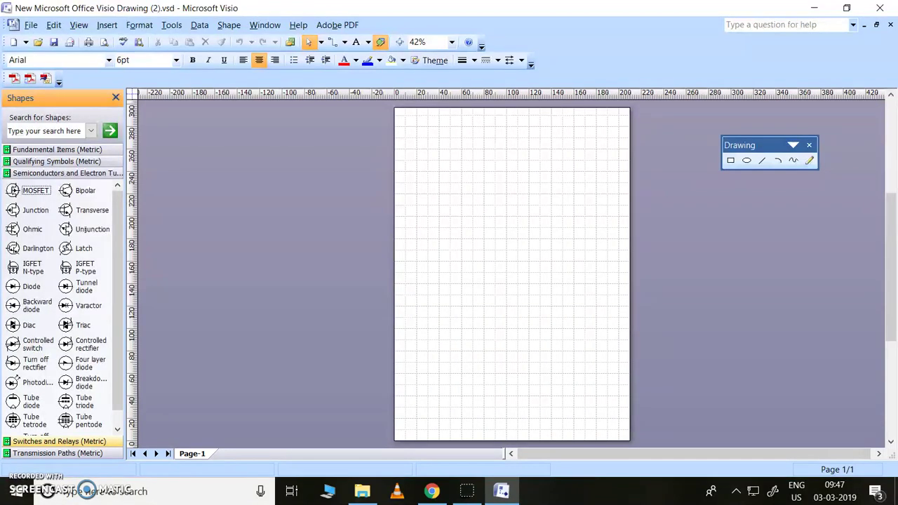
pyautogui.click(60, 441)
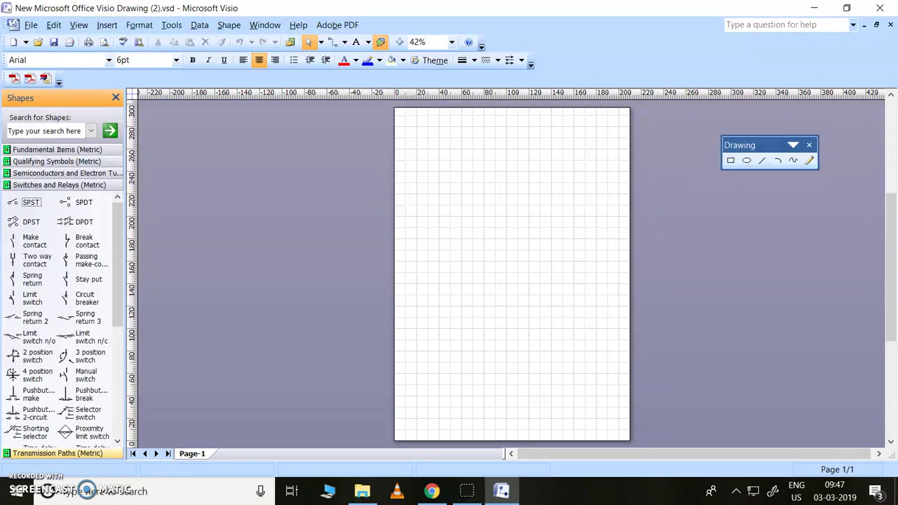
pyautogui.click(57, 453)
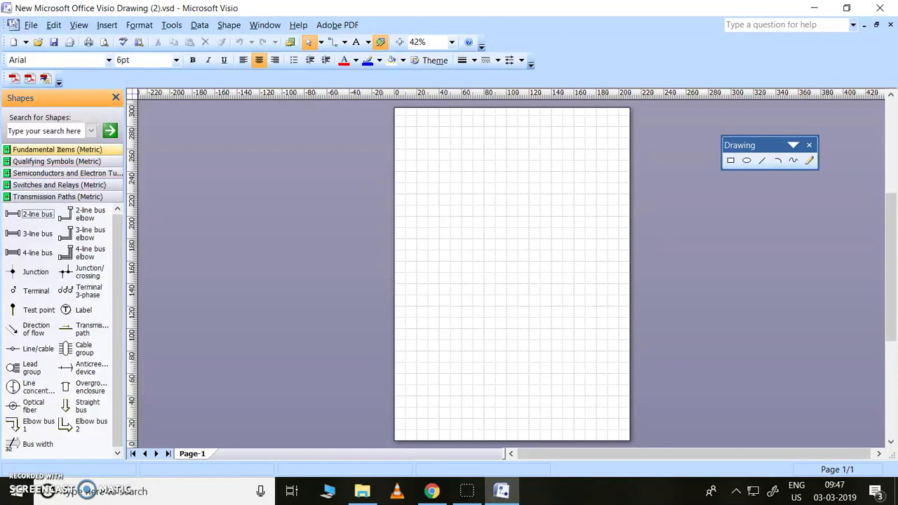
# Step: Place an Inductor from the Fundamental Items stencil on the page, spanning about 50 to 60 mm horizontally at about 210 mm height
pyautogui.click(58, 150)
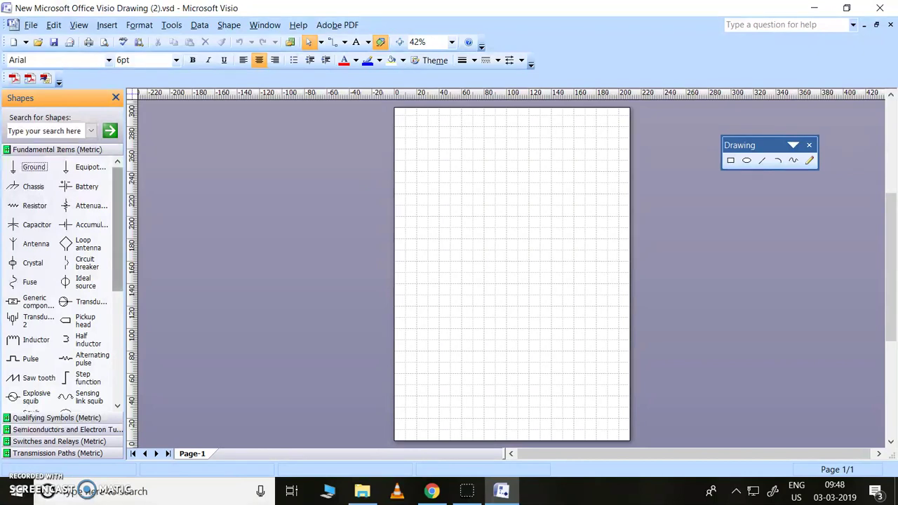
pyautogui.scroll(-4, 65, 284)
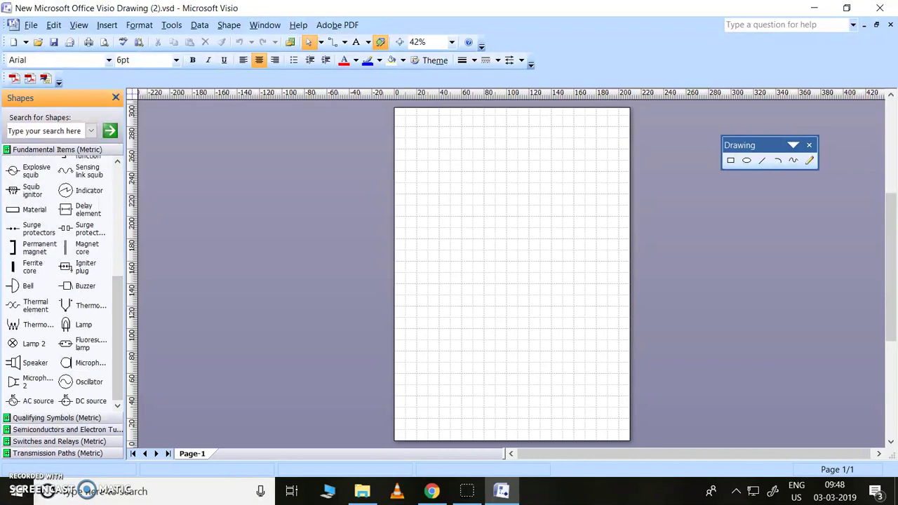
pyautogui.scroll(4, 64, 283)
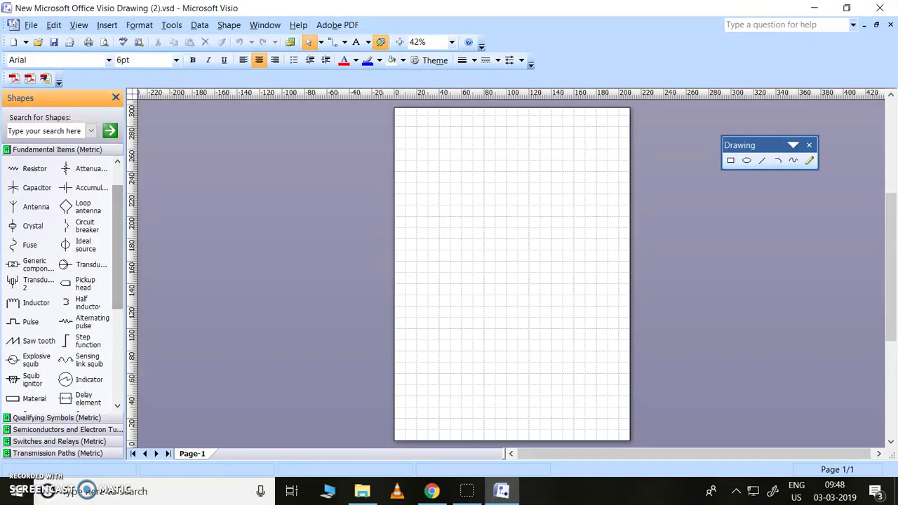
pyautogui.moveTo(28, 303); pyautogui.dragTo(455, 206)
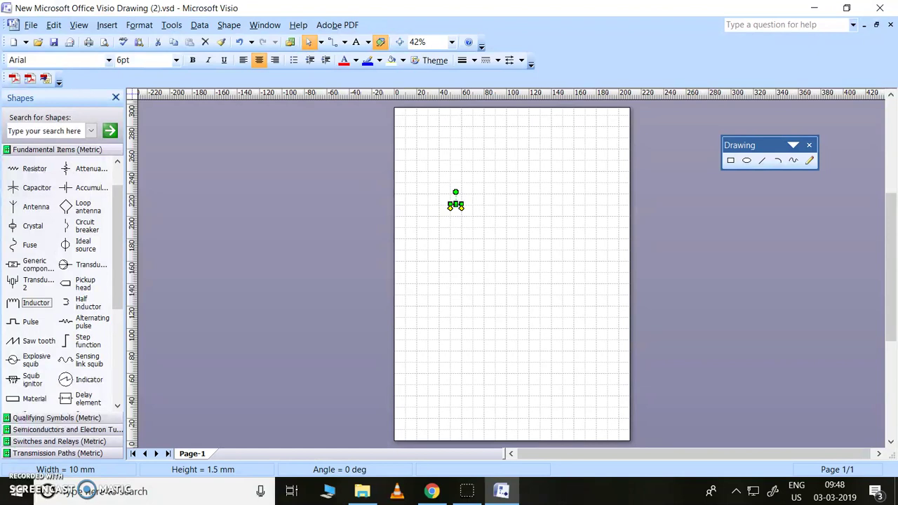
pyautogui.scroll(4, 438, 260)
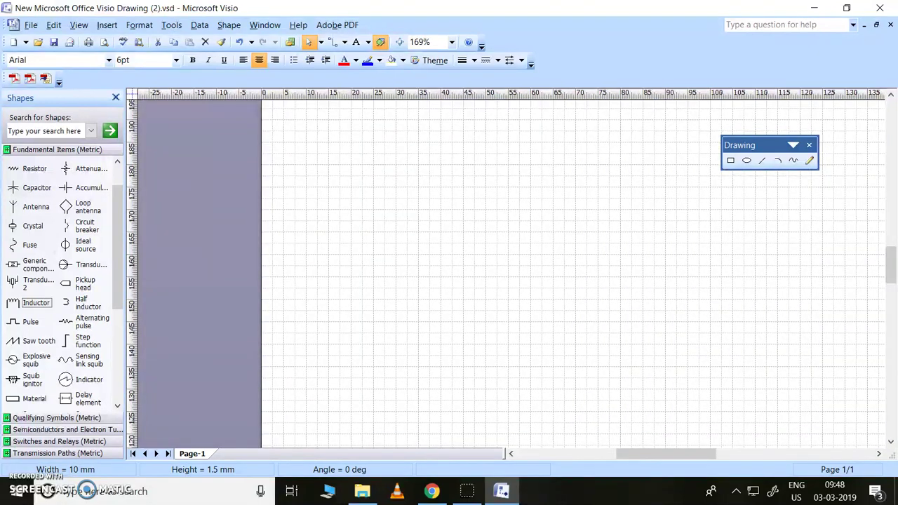
pyautogui.scroll(3, 513, 268)
pyautogui.scroll(11, 511, 272)
pyautogui.press('Escape')
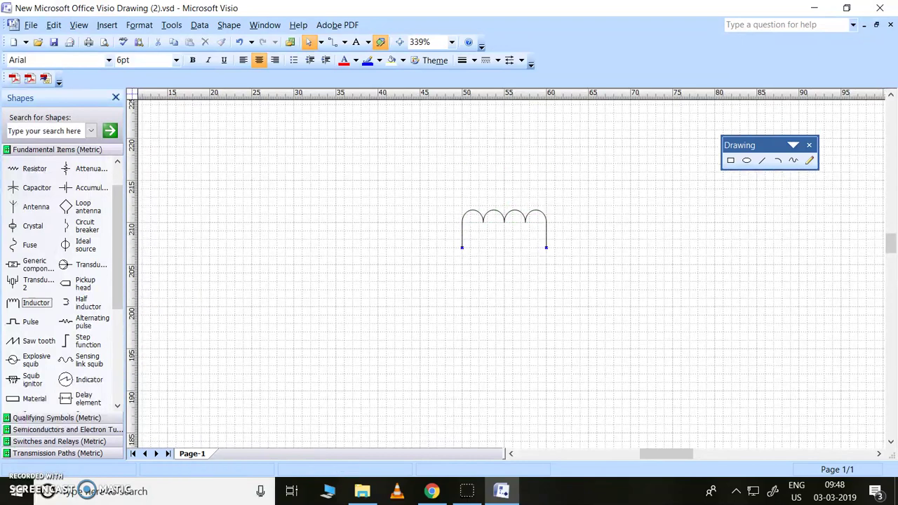
# Step: Shorten both vertical leads of the inductor until their ends meet the base of the coil
pyautogui.click(504, 216)
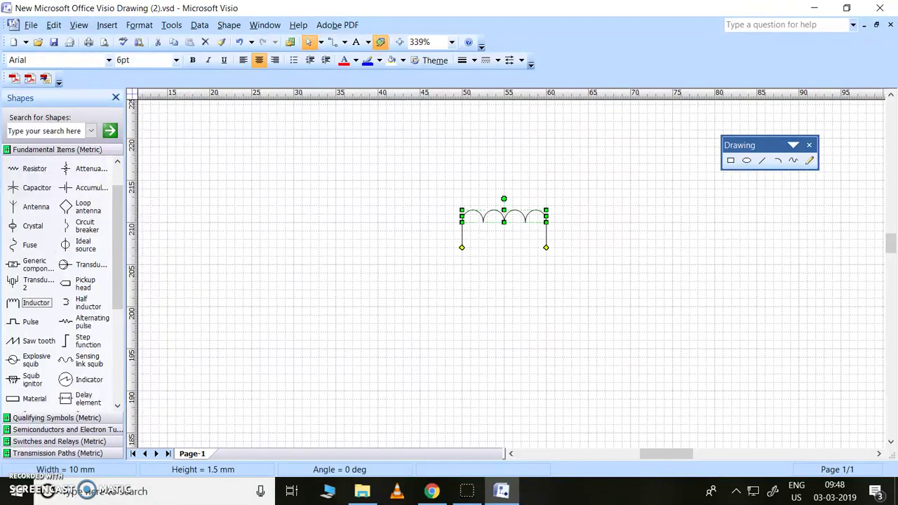
pyautogui.moveTo(462, 247); pyautogui.dragTo(461, 221)
pyautogui.moveTo(546, 246); pyautogui.dragTo(546, 221)
pyautogui.press('Escape')
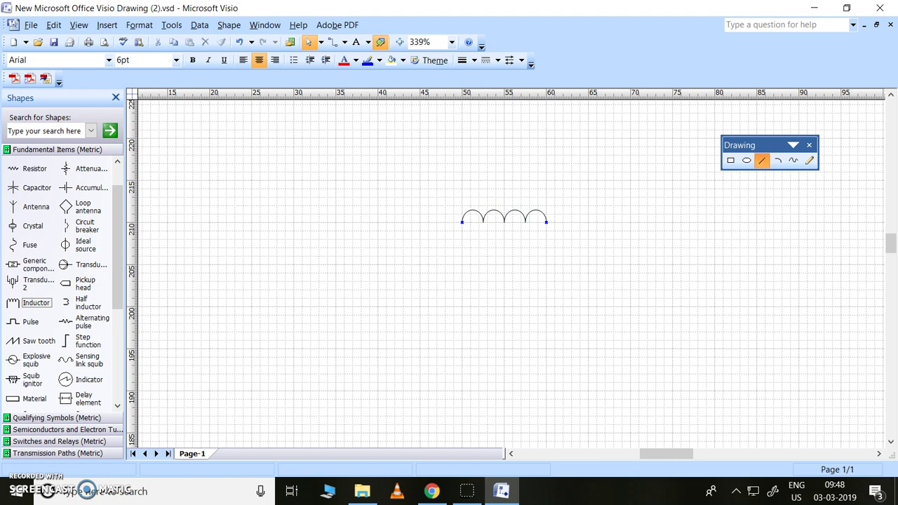
# Step: Draw horizontal connecting lines outward from the inductor's ends, about 10 mm long on the left and about 12 mm on the right
pyautogui.click(761, 160)
pyautogui.moveTo(377, 222); pyautogui.dragTo(462, 222)
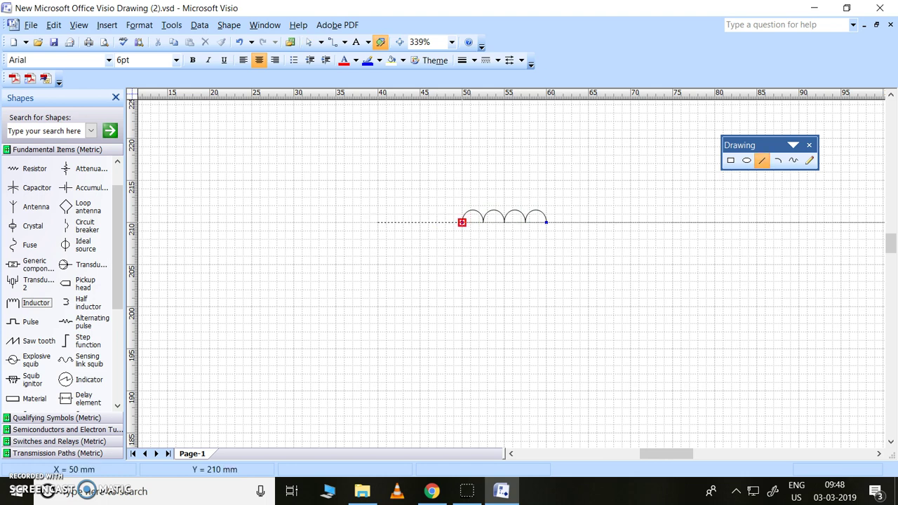
pyautogui.moveTo(546, 222); pyautogui.dragTo(646, 222)
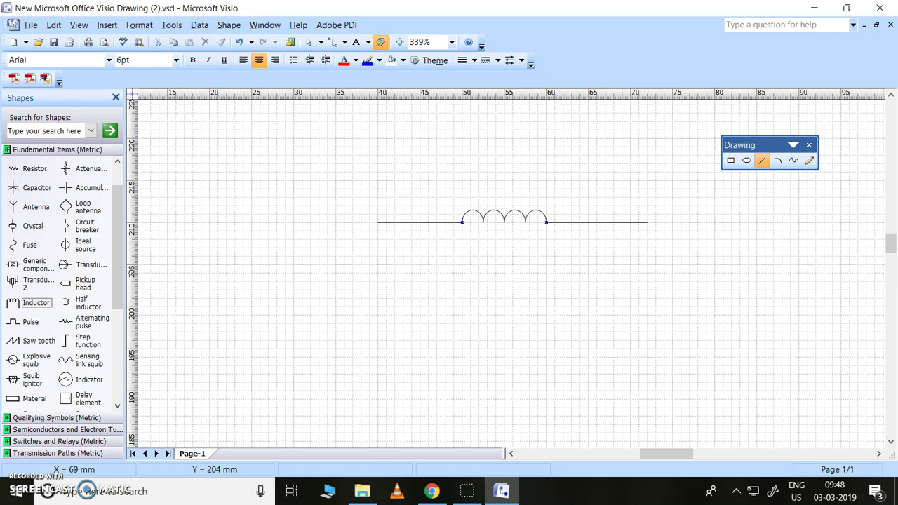
pyautogui.click(309, 42)
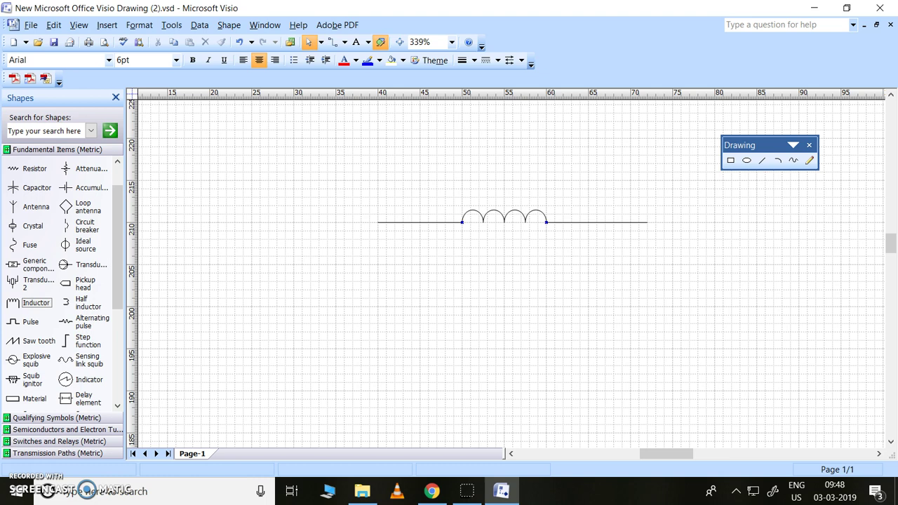
# Step: Draw a separate horizontal line 10 mm long, about 10 mm below the inductor's left connecting line
pyautogui.click(761, 160)
pyautogui.moveTo(378, 305); pyautogui.dragTo(462, 305)
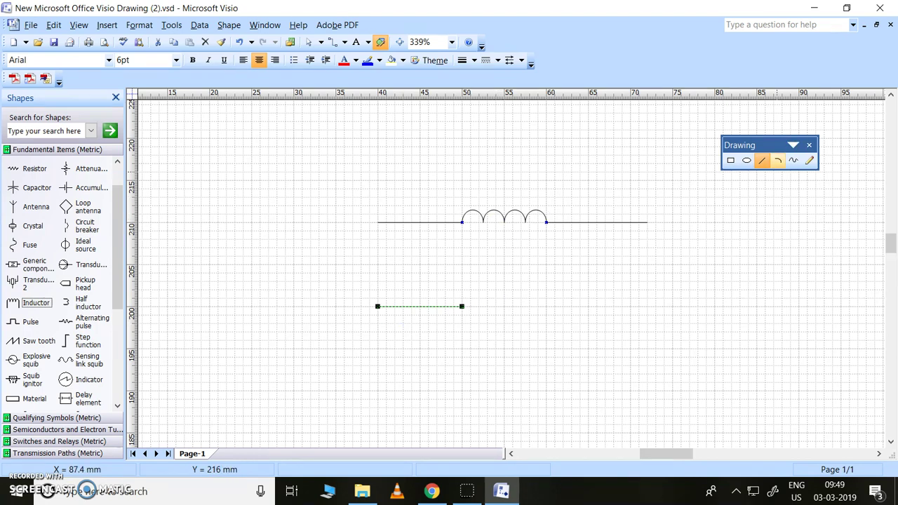
pyautogui.click(777, 160)
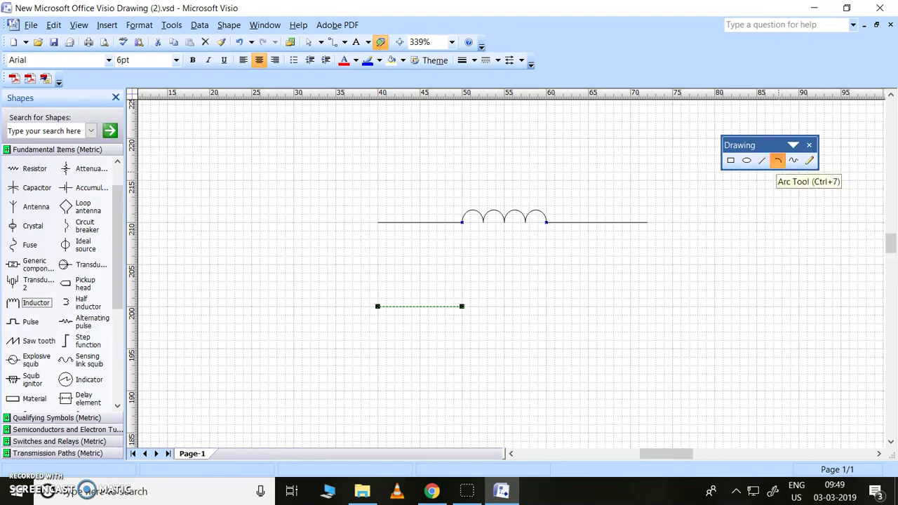
pyautogui.click(793, 161)
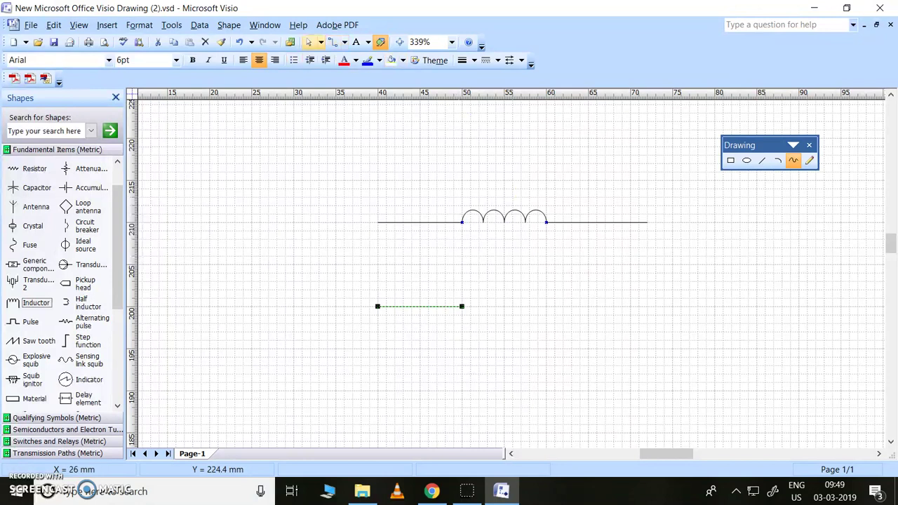
pyautogui.hotkey('ctrl', '1')
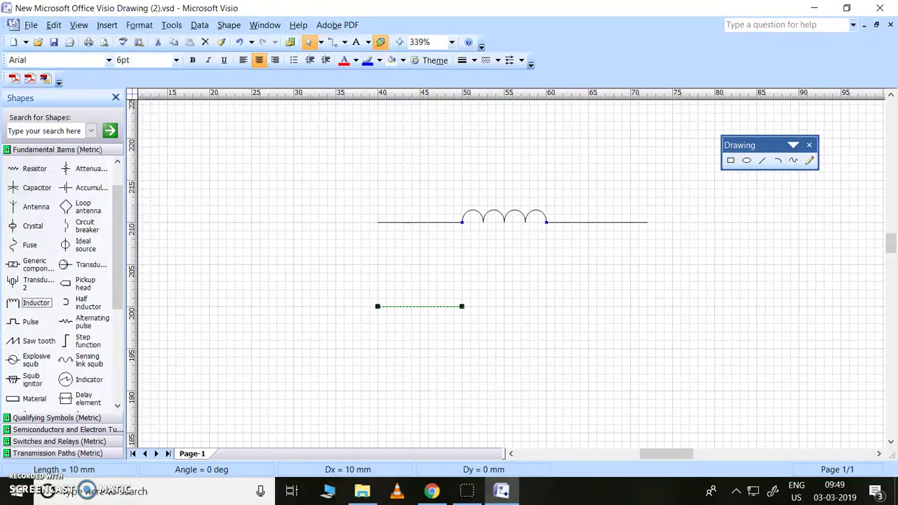
pyautogui.rightClick(477, 214)
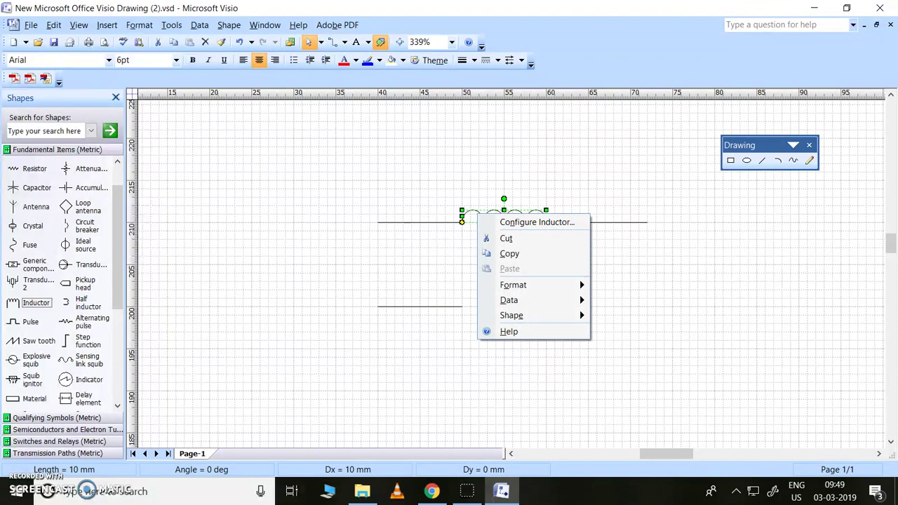
pyautogui.press('Escape')
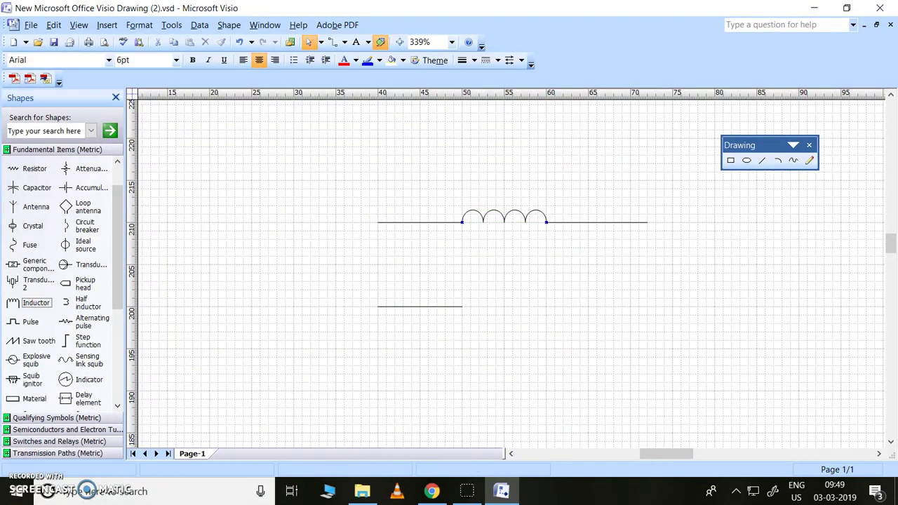
# Step: Move the inductor up by about 1 mm while its connecting lines stay attached
pyautogui.rightClick(554, 344)
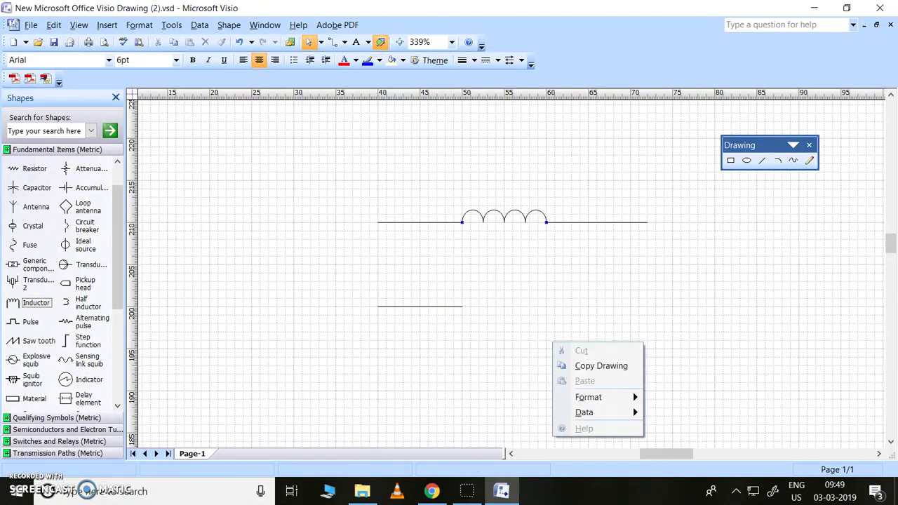
pyautogui.press('Escape')
pyautogui.moveTo(504, 216)
pyautogui.mouseDown()
pyautogui.moveTo(534, 264)
pyautogui.moveTo(504, 203)
pyautogui.mouseUp()
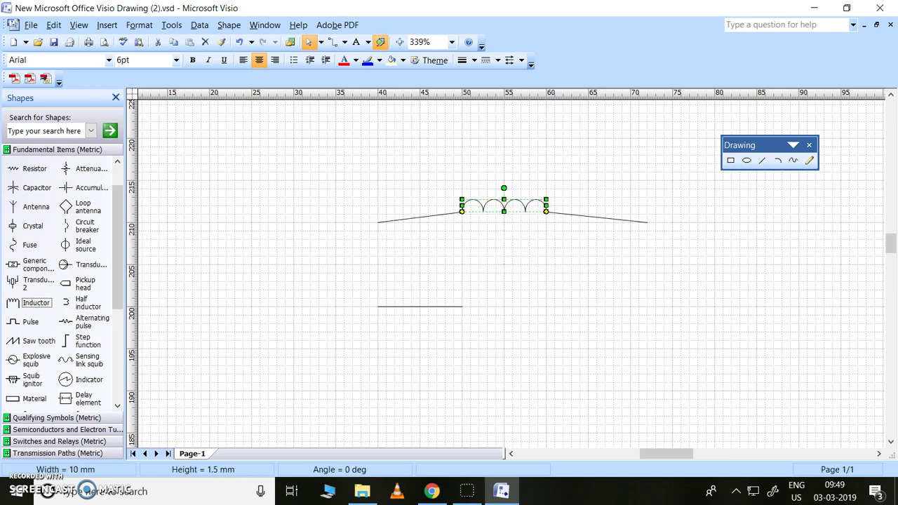
pyautogui.press('Escape')
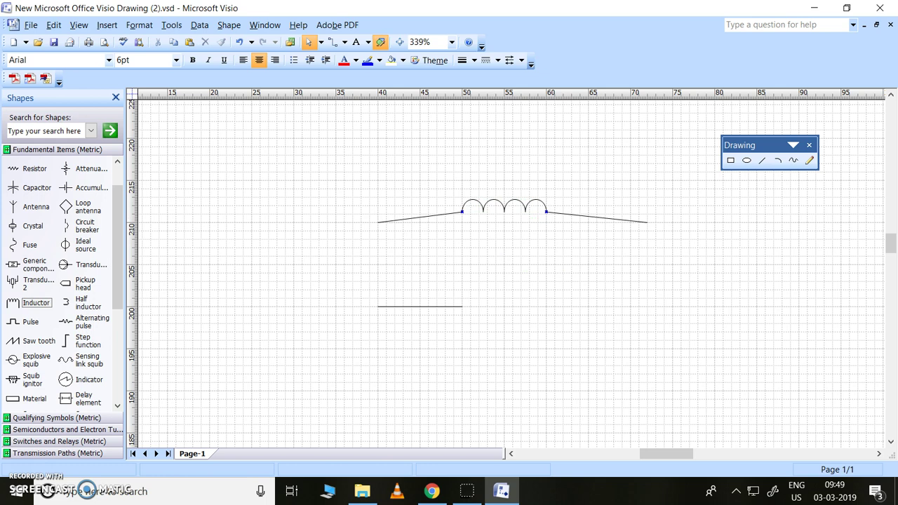
# Step: Place two side-by-side copies of the inductor below the original and join their facing ends with a connector
pyautogui.hotkey('ctrl', 'v')
pyautogui.press('Escape')
pyautogui.click(511, 275)
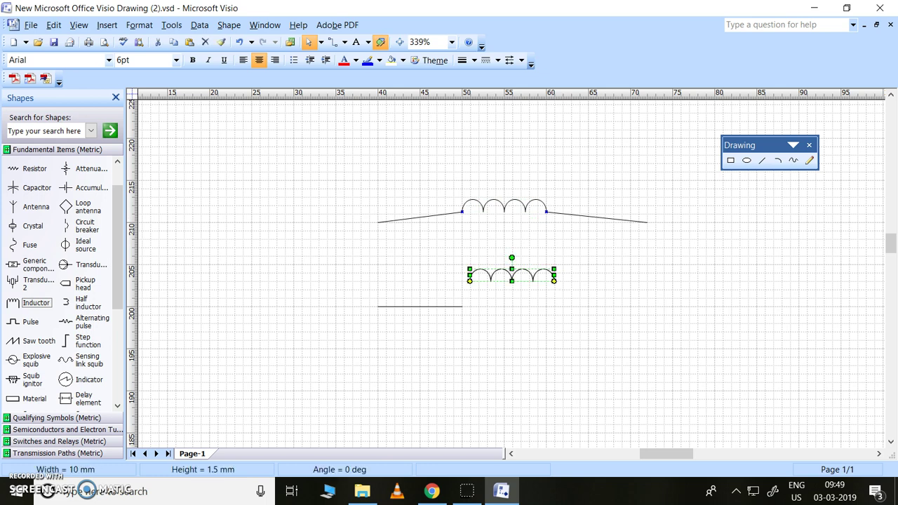
pyautogui.keyDown('ctrl'); pyautogui.moveTo(511, 275); pyautogui.dragTo(647, 273); pyautogui.keyUp('ctrl')
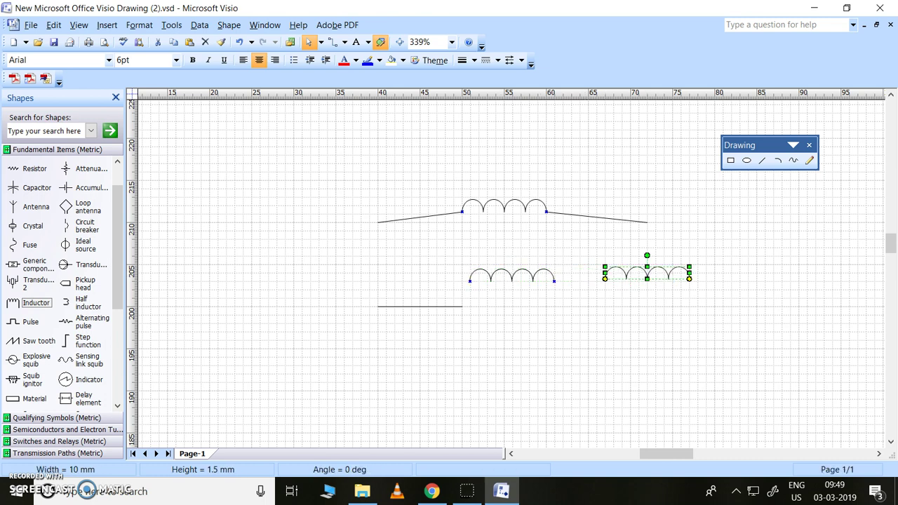
pyautogui.press('Escape')
pyautogui.hotkey('ctrl', '3')
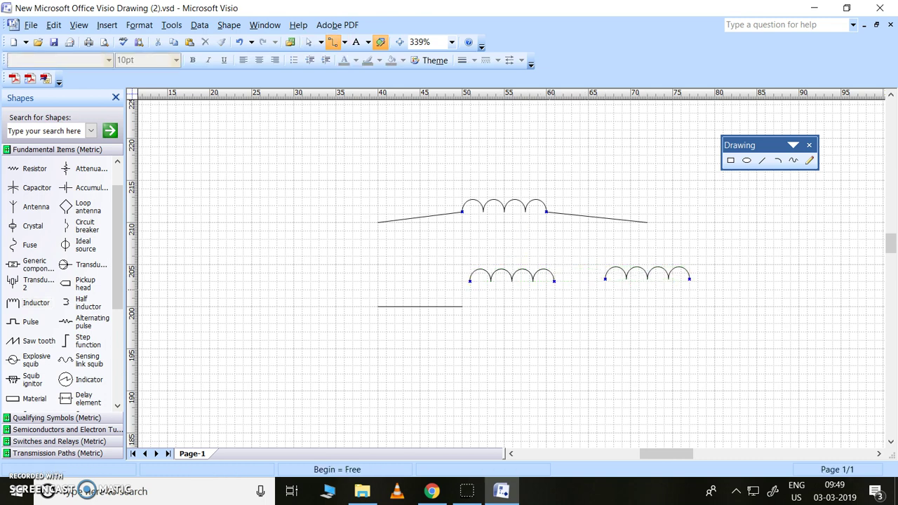
pyautogui.moveTo(554, 281); pyautogui.dragTo(605, 278)
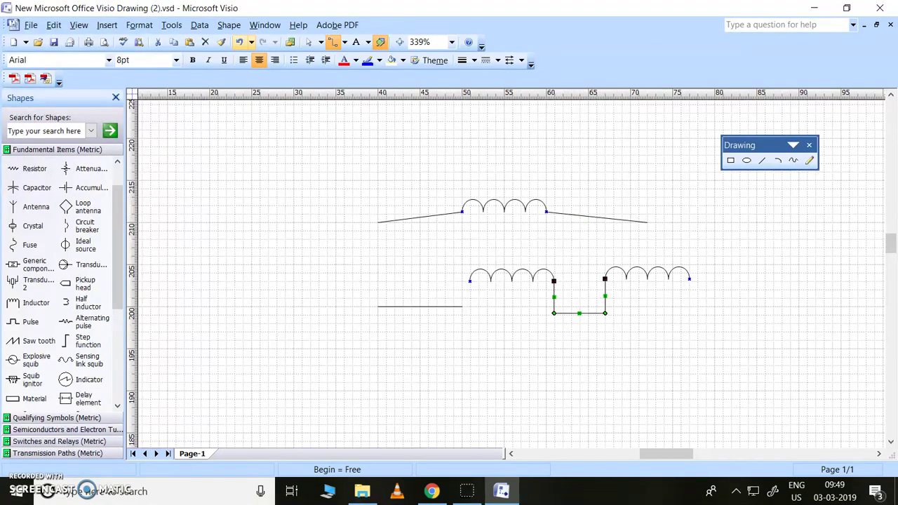
# Step: Delete all shapes and lines from the page
pyautogui.hotkey('ctrl', '1')
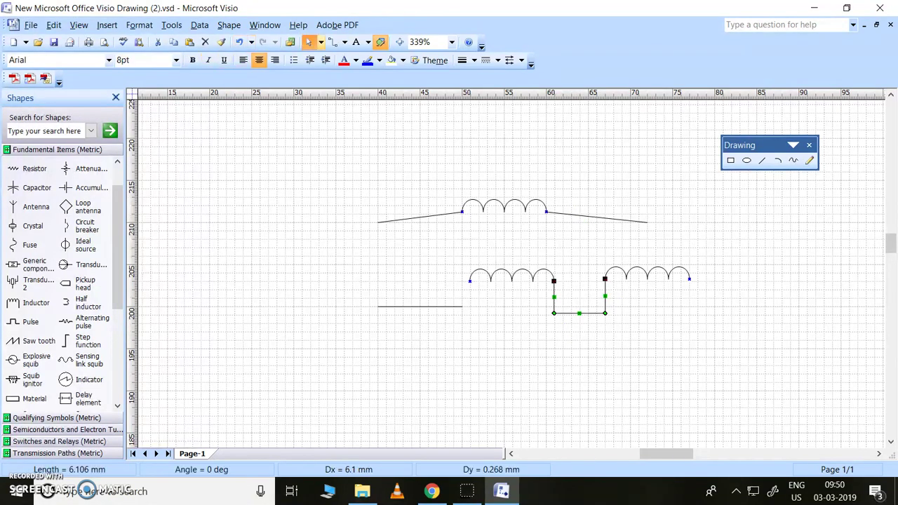
pyautogui.hotkey('ctrl', 'a')
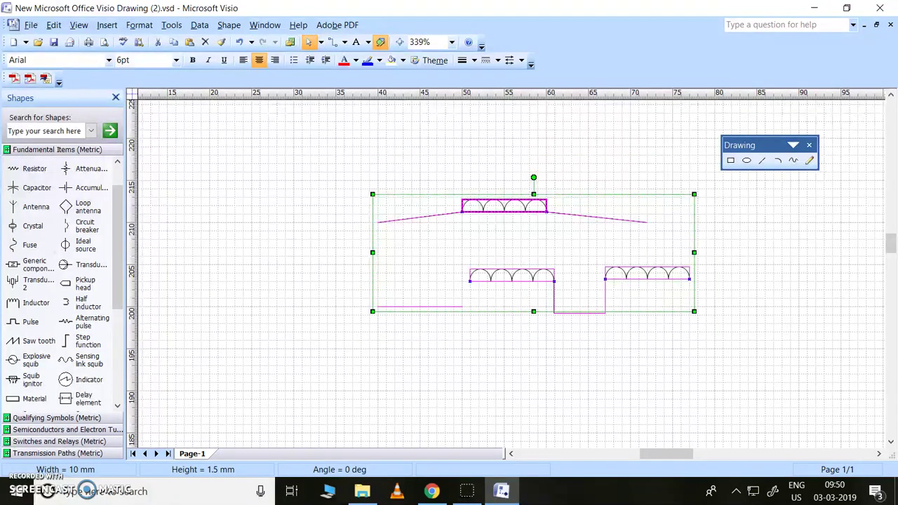
pyautogui.press('Delete')
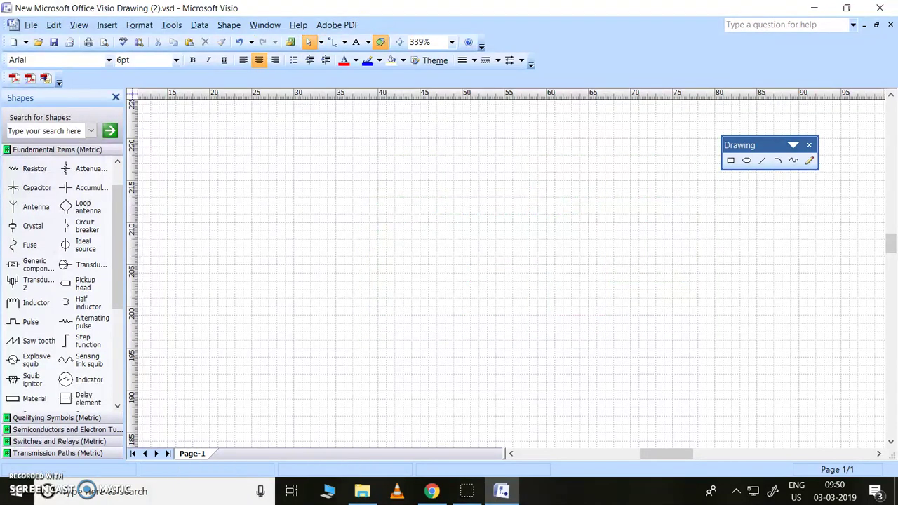
# Step: Draw a battery symbol from lines at x = 35 mm: vertical leads between 215 and 200 mm, with plates about 4 mm and 2 mm wide
pyautogui.click(761, 160)
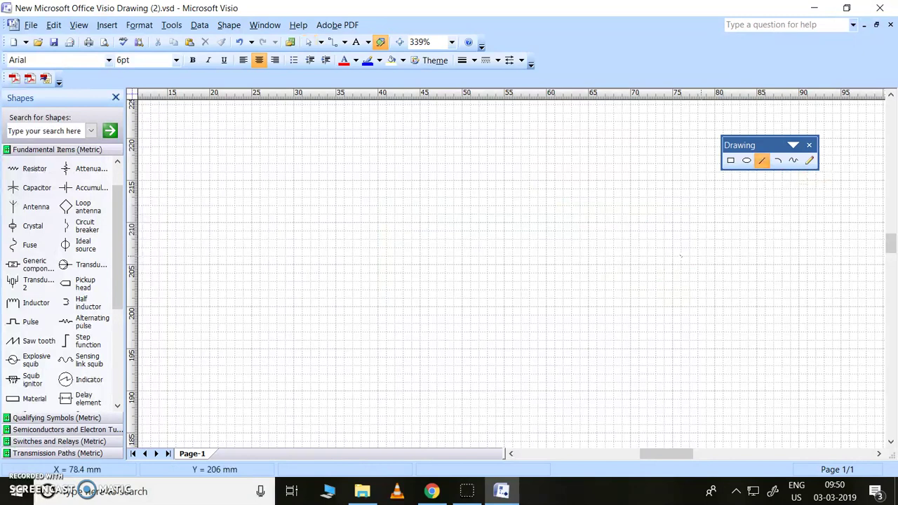
pyautogui.moveTo(335, 186)
pyautogui.mouseDown()
pyautogui.moveTo(335, 230)
pyautogui.moveTo(352, 230)
pyautogui.moveTo(326, 239)
pyautogui.moveTo(344, 239)
pyautogui.moveTo(352, 301)
pyautogui.moveTo(335, 305)
pyautogui.mouseUp()
pyautogui.click(428, 251)
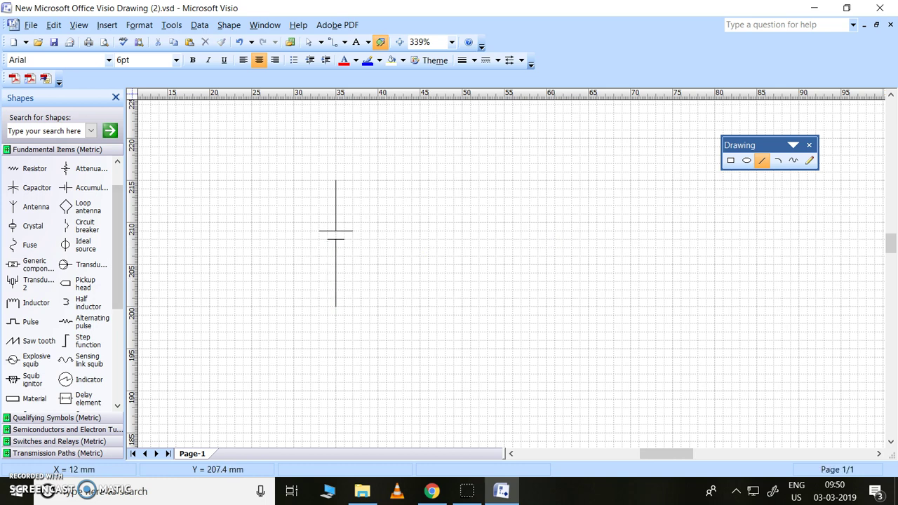
# Step: Place a horizontal Resistor at 215 mm height right of the battery, and a vertical copy of it at about x = 57 mm
pyautogui.moveTo(28, 169); pyautogui.dragTo(428, 181)
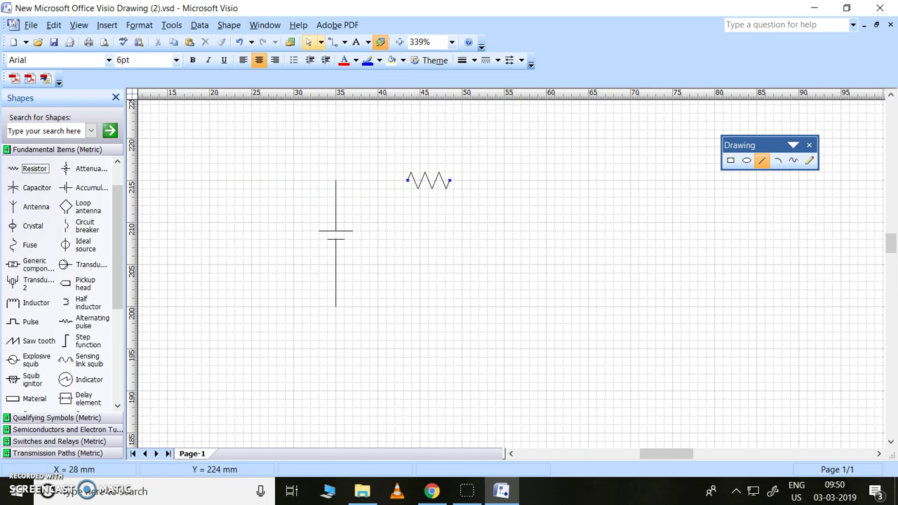
pyautogui.click(309, 42)
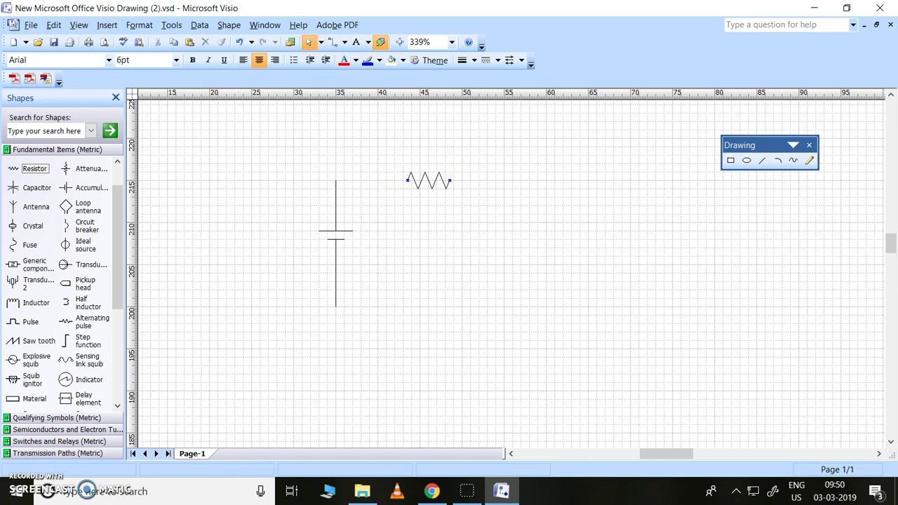
pyautogui.click(428, 180)
pyautogui.hotkey('ctrl', 'v')
pyautogui.moveTo(511, 246)
pyautogui.mouseDown()
pyautogui.moveTo(532, 265)
pyautogui.moveTo(509, 249)
pyautogui.moveTo(521, 240)
pyautogui.mouseUp()
pyautogui.press('Escape')
# Step: Draw straight connecting lines from the battery's upper end through both resistors and back to its lower end, closing a rectangular loop
pyautogui.click(761, 160)
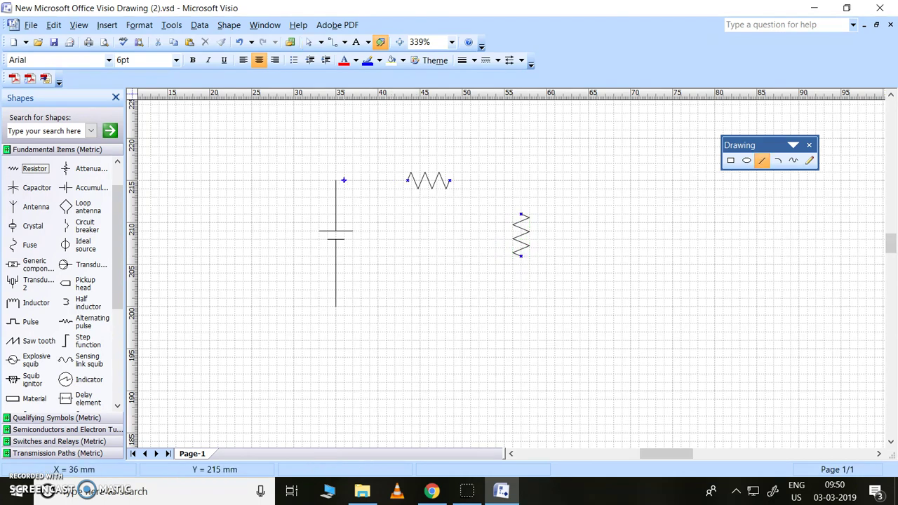
pyautogui.moveTo(336, 181)
pyautogui.mouseDown()
pyautogui.moveTo(495, 180)
pyautogui.moveTo(529, 205)
pyautogui.moveTo(515, 189)
pyautogui.moveTo(520, 180)
pyautogui.moveTo(520, 214)
pyautogui.mouseUp()
pyautogui.moveTo(520, 256)
pyautogui.mouseDown()
pyautogui.moveTo(520, 306)
pyautogui.moveTo(335, 306)
pyautogui.mouseUp()
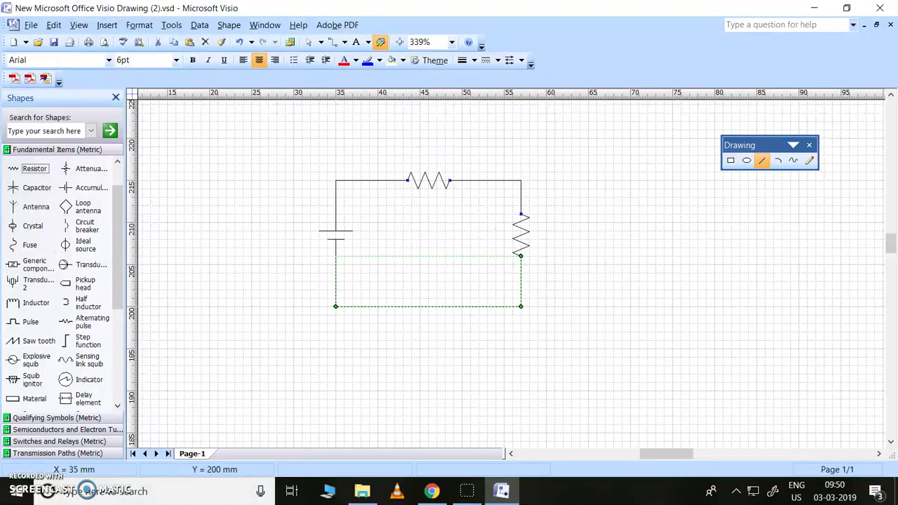
pyautogui.click(338, 331)
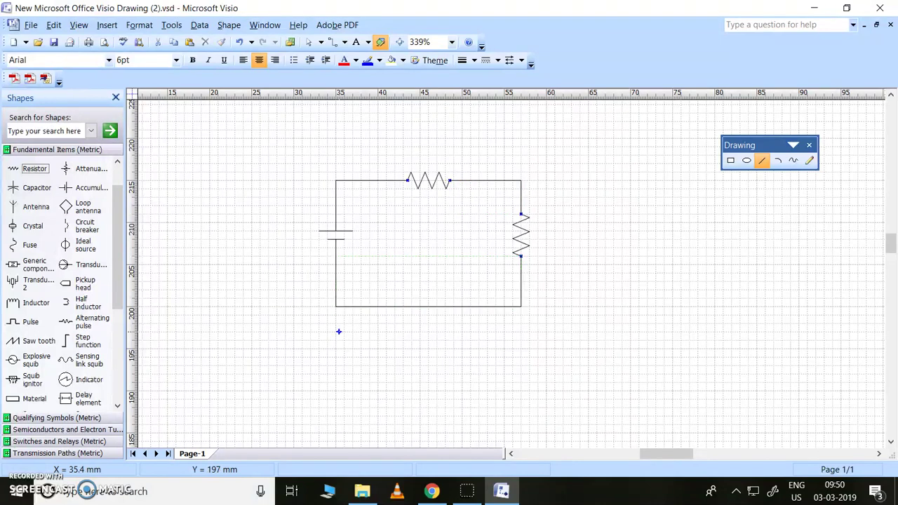
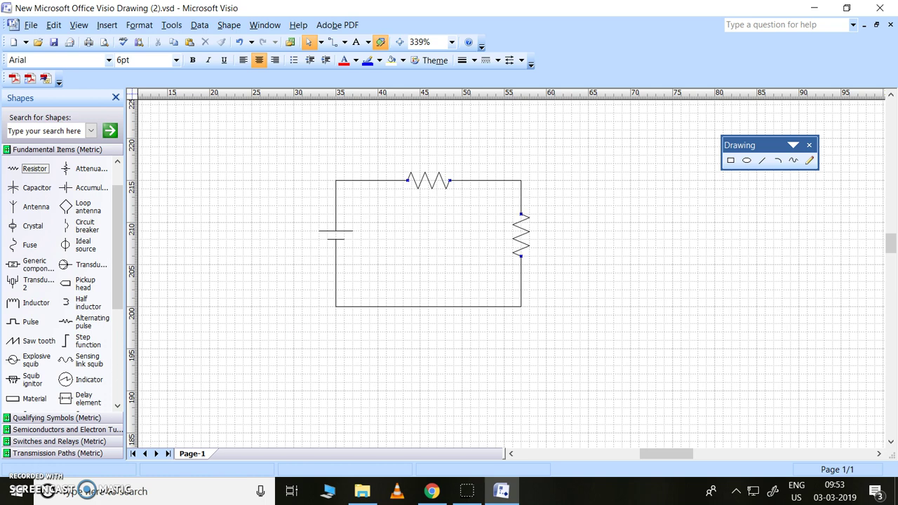
# Step: Add a two-line text label "10V DC" left of the battery symbol
pyautogui.click(357, 42)
pyautogui.moveTo(252, 213); pyautogui.dragTo(319, 247)
pyautogui.write('1')
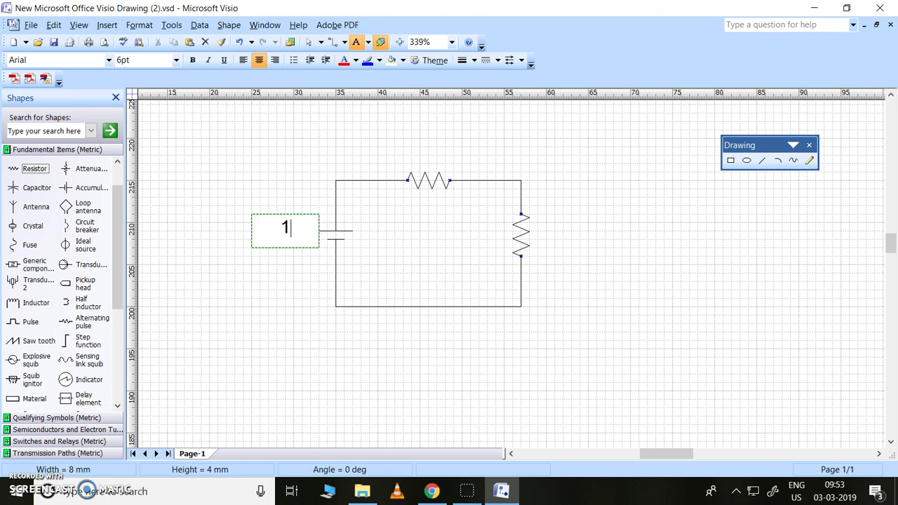
pyautogui.write('0V')
pyautogui.press('Return')
pyautogui.write('DC')
pyautogui.click(319, 315)
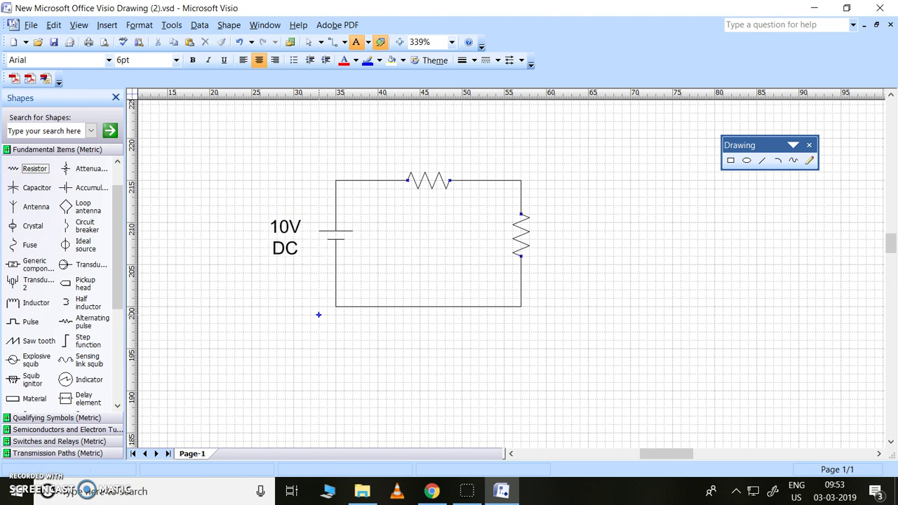
# Step: Start a text label about 8 mm wide above the horizontal resistor with the text "R1"
pyautogui.moveTo(402, 146); pyautogui.dragTo(470, 174)
pyautogui.write('R')
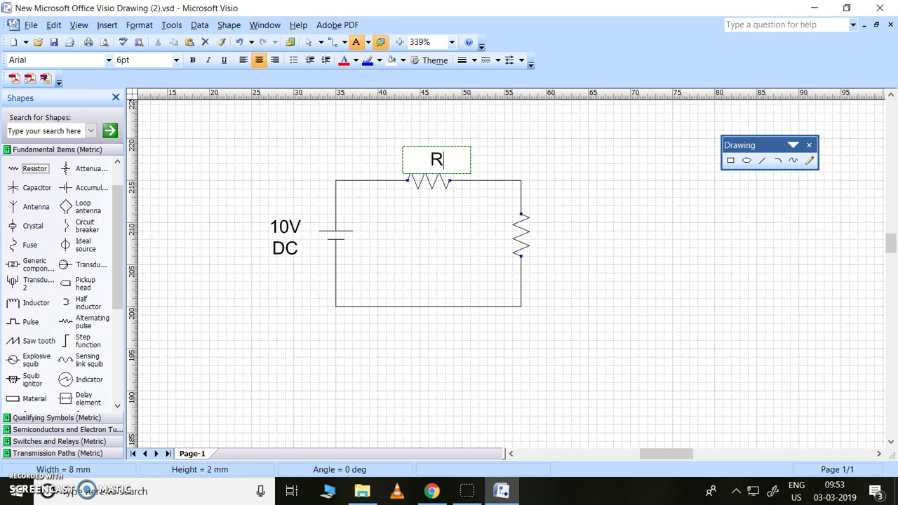
pyautogui.write('1')
# Step: Try to format the 1 of the R1 label as subscript and undo it
pyautogui.hotkey('shift', 'Left')
pyautogui.hotkey('ctrl', '=')
pyautogui.press('Right')
pyautogui.hotkey('ctrl', 'z')
# Step: Extend the horizontal resistor's label with "=5Ohm" and remove the word "Ohm" so it reads "R1=5"
pyautogui.write('=5Ohm')
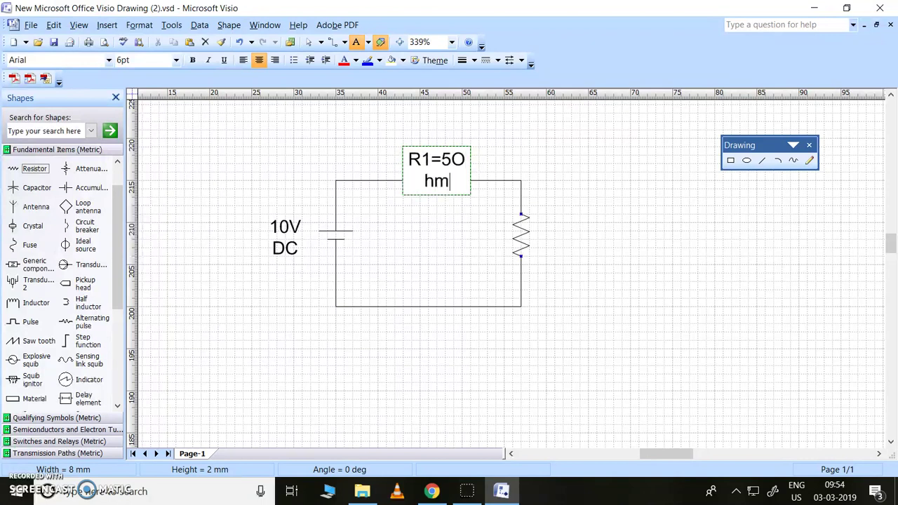
pyautogui.press('Up')
pyautogui.press('Delete')
pyautogui.press('Delete')
pyautogui.press('Delete')
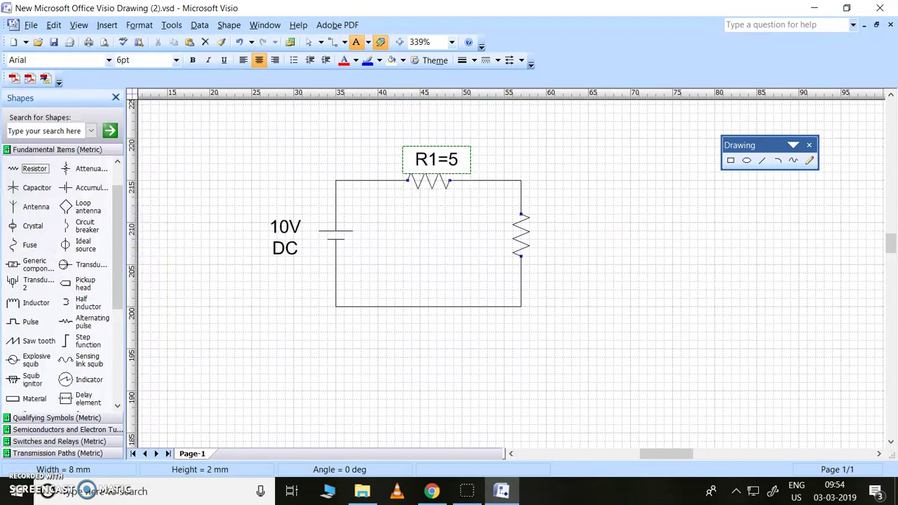
# Step: Insert the Ohm sign (Ω) after the 5 in the horizontal resistor's label and finish the text
pyautogui.press('alt')
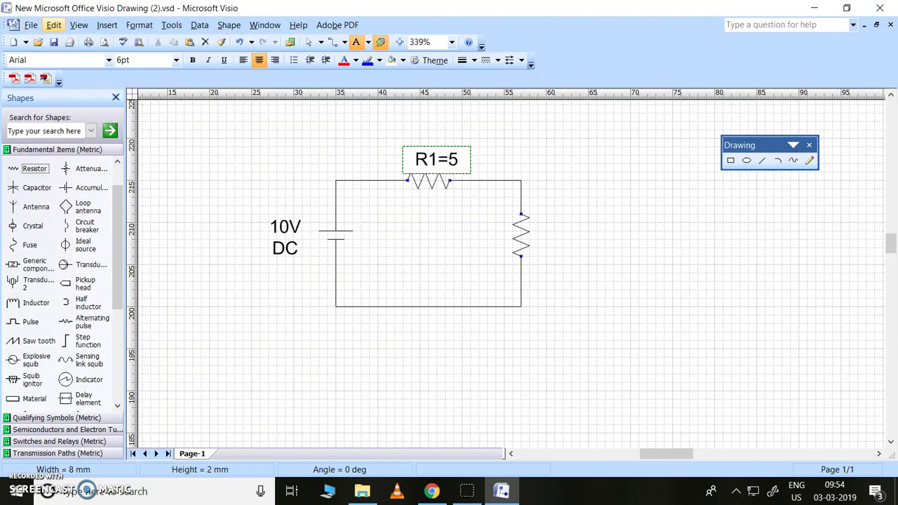
pyautogui.click(53, 24)
pyautogui.press('Up')
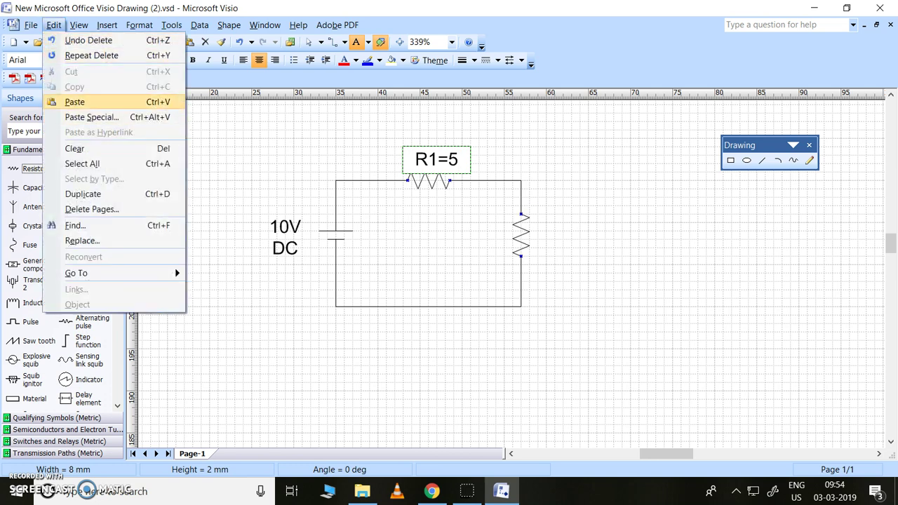
pyautogui.press('Right')
pyautogui.press('Right')
pyautogui.press('Down')
pyautogui.press('Down')
pyautogui.press('Down')
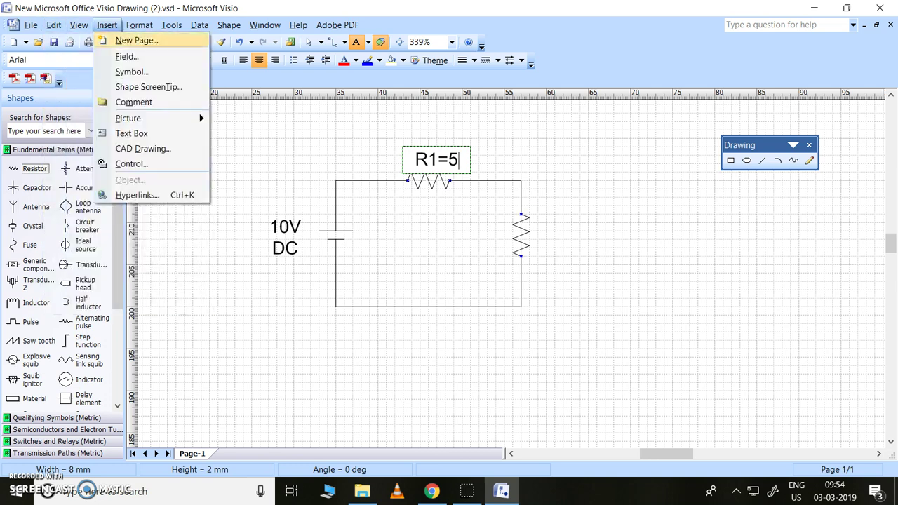
pyautogui.press('Escape')
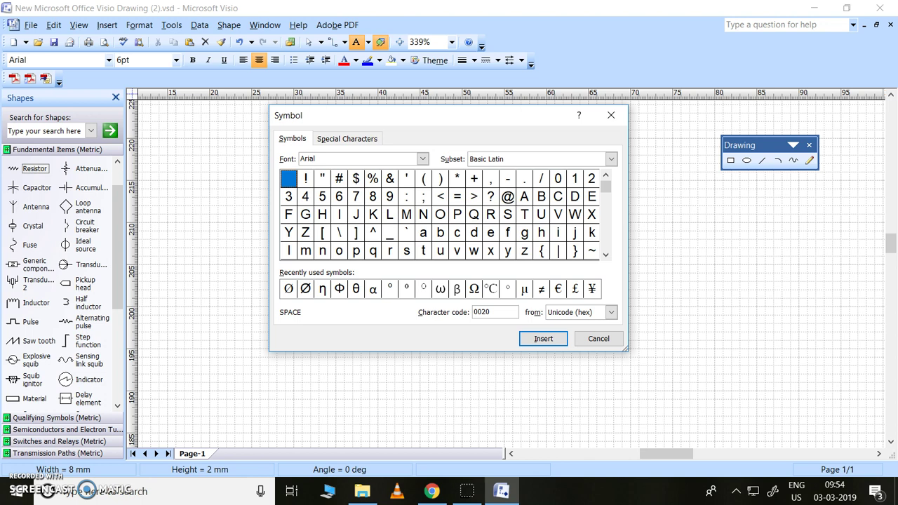
pyautogui.click(473, 288)
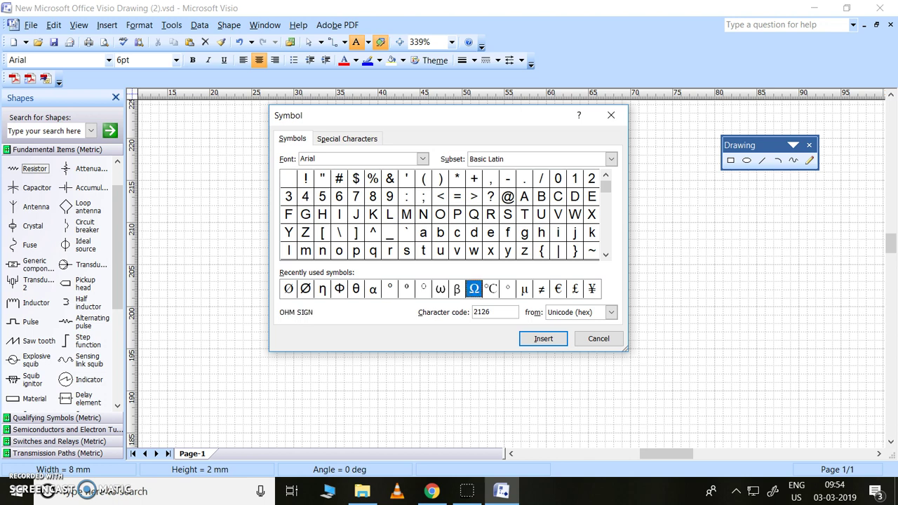
pyautogui.click(543, 339)
pyautogui.click(598, 339)
pyautogui.click(598, 339)
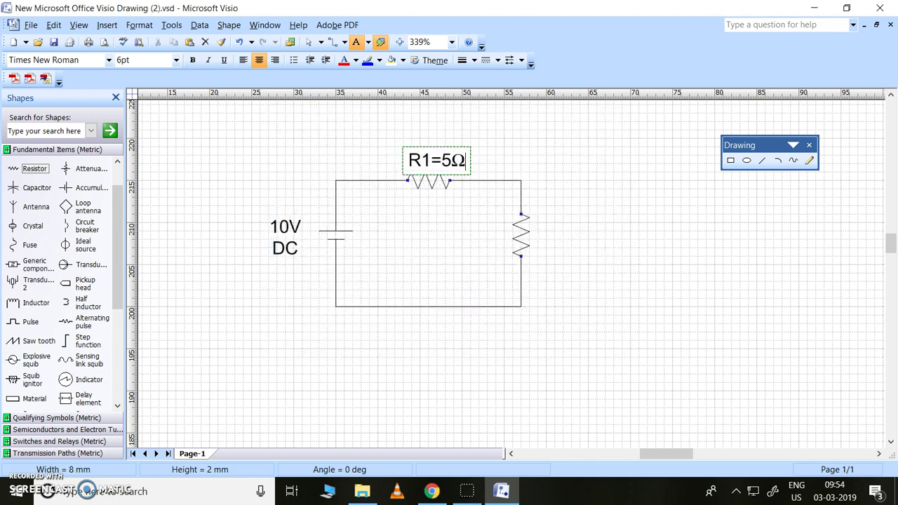
pyautogui.click(487, 164)
pyautogui.click(487, 163)
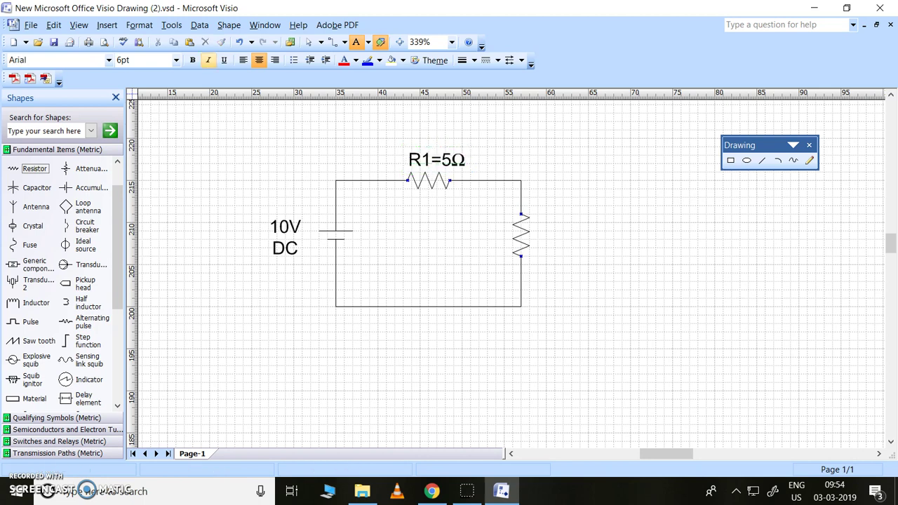
# Step: Copy the "R1=5Ω" label and place the copy just right of the vertical resistor
pyautogui.click(309, 42)
pyautogui.click(436, 160)
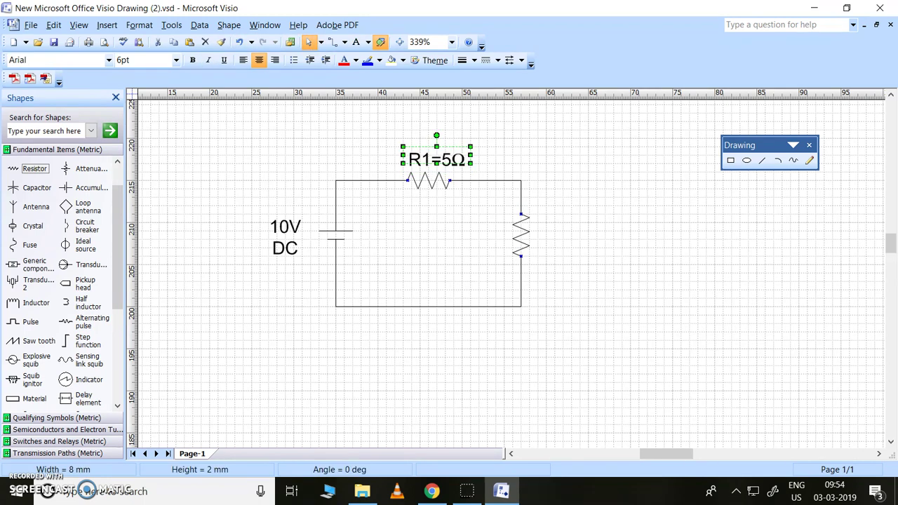
pyautogui.press('Escape')
pyautogui.click(436, 160)
pyautogui.press('Escape')
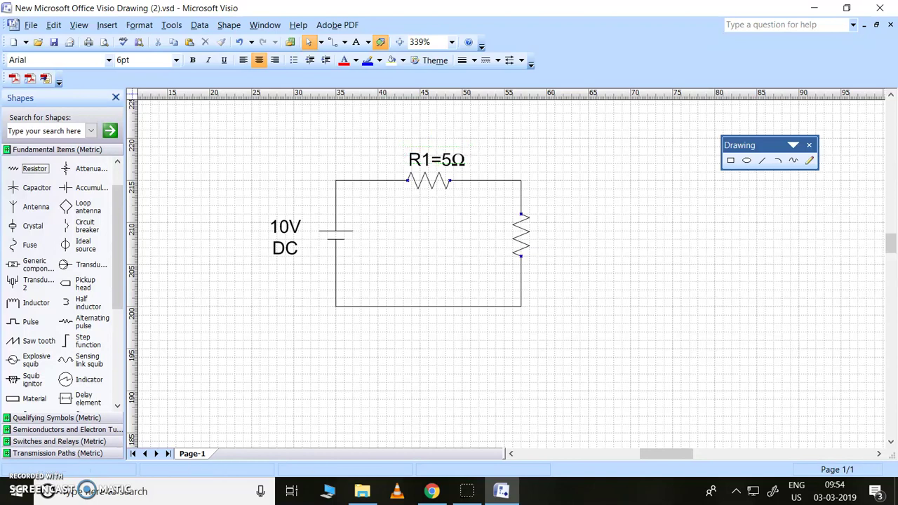
pyautogui.click(436, 160)
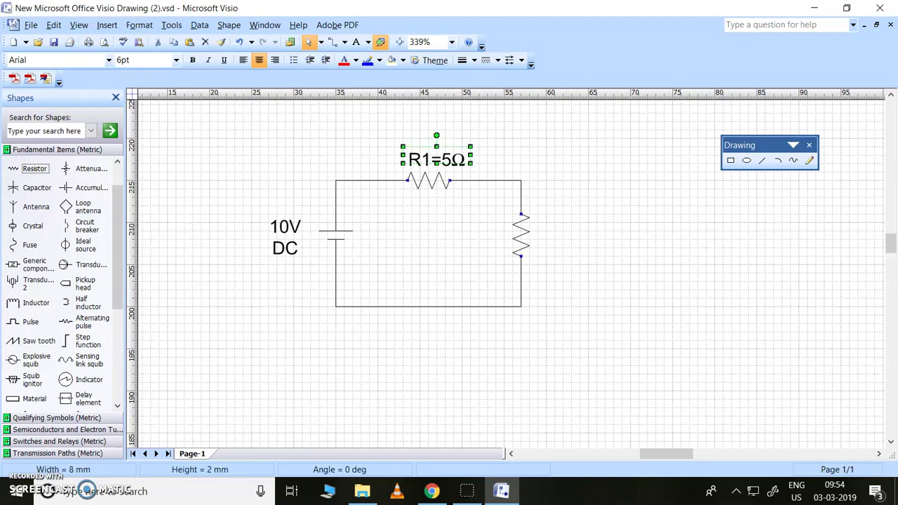
pyautogui.hotkey('ctrl', 'c')
pyautogui.hotkey('ctrl', 'v')
pyautogui.moveTo(512, 275); pyautogui.dragTo(572, 236)
pyautogui.press('Escape')
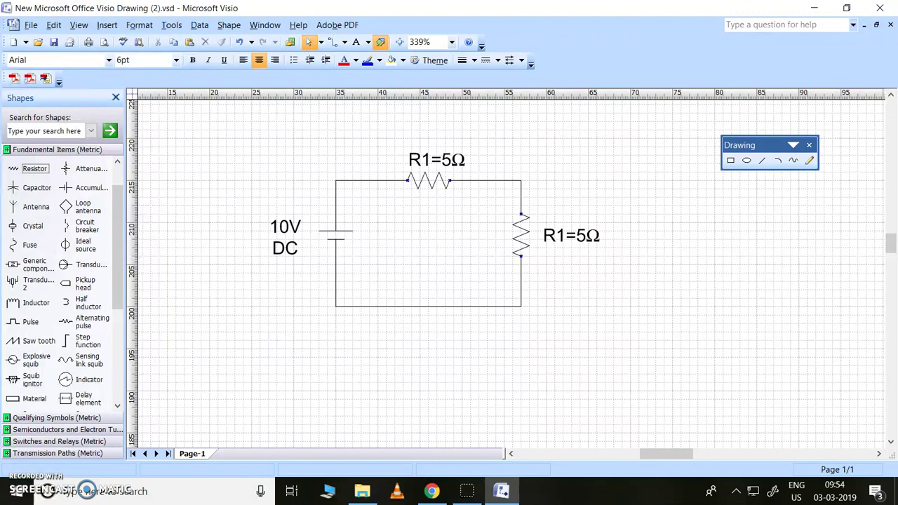
# Step: Format the 1 in the horizontal resistor's label as subscript and finish the text
pyautogui.doubleClick(436, 160)
pyautogui.click(430, 161)
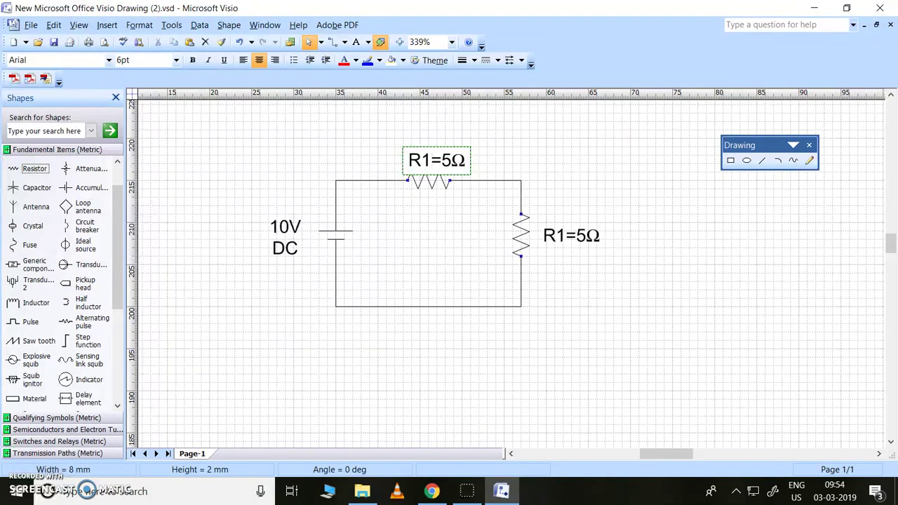
pyautogui.moveTo(431, 160); pyautogui.dragTo(420, 160)
pyautogui.hotkey('ctrl', '=')
pyautogui.press('Escape')
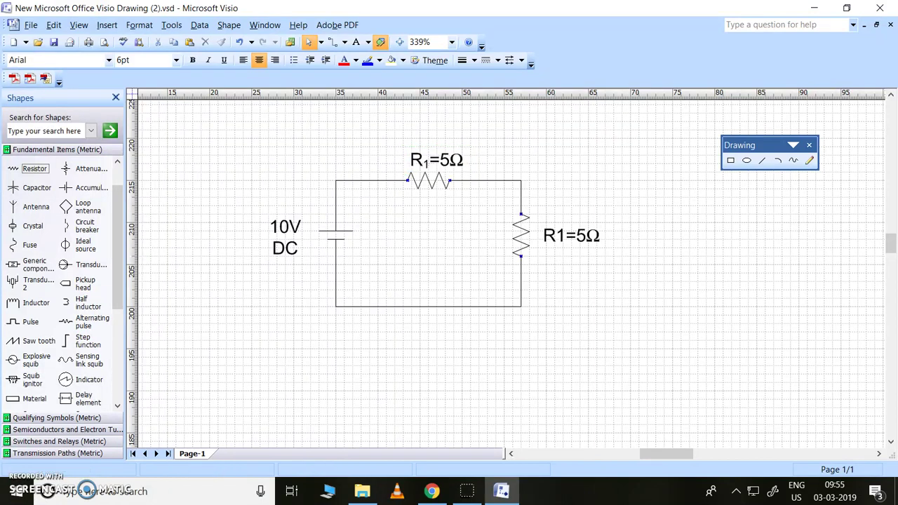
# Step: Change the number in the vertical resistor's label to 2, format it as subscript and finish the text
pyautogui.doubleClick(571, 235)
pyautogui.click(566, 236)
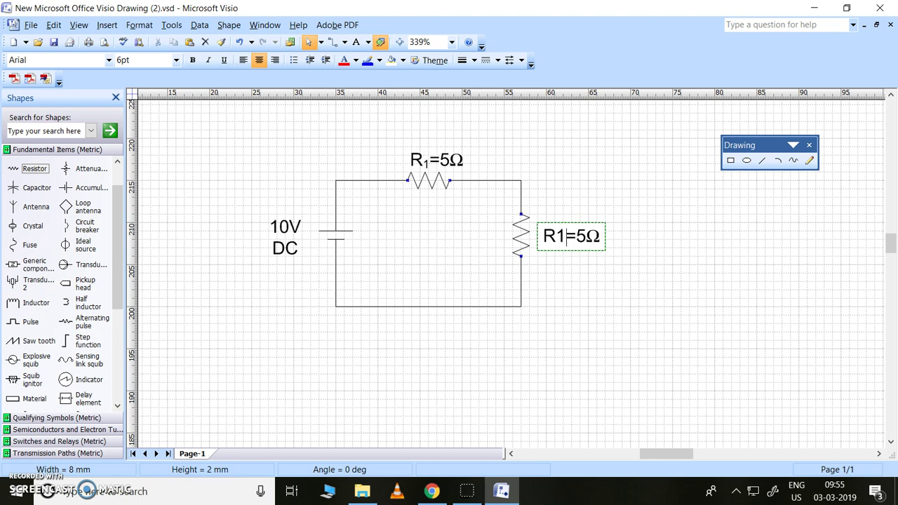
pyautogui.hotkey('shift', 'Left')
pyautogui.hotkey('ctrl', '=')
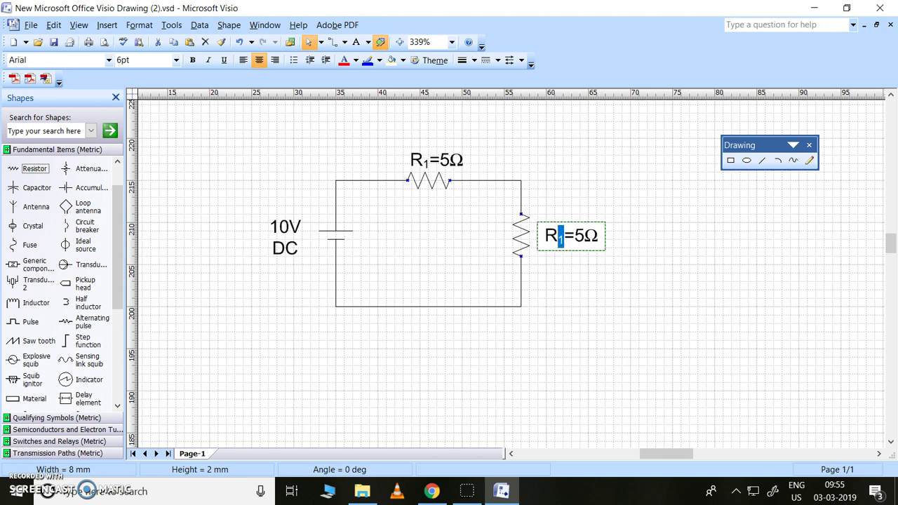
pyautogui.click(564, 237)
pyautogui.hotkey('shift', 'Left')
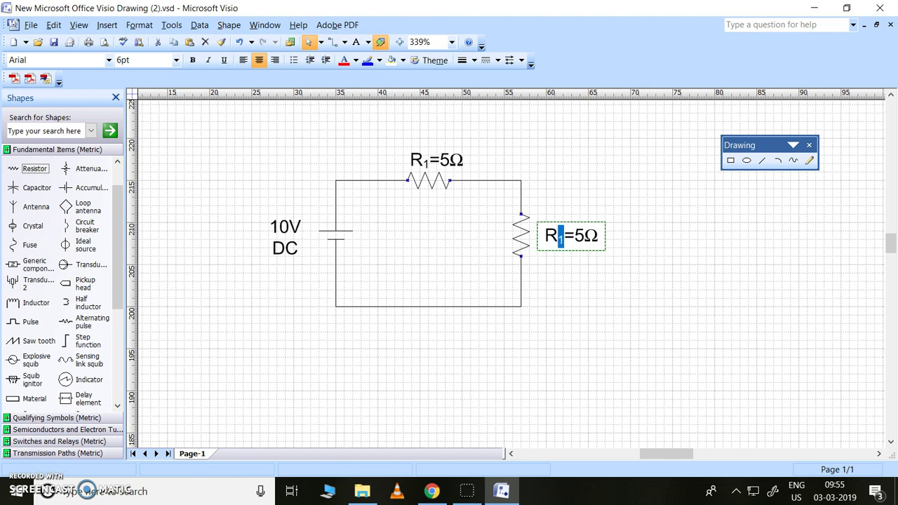
pyautogui.hotkey('ctrl', '=')
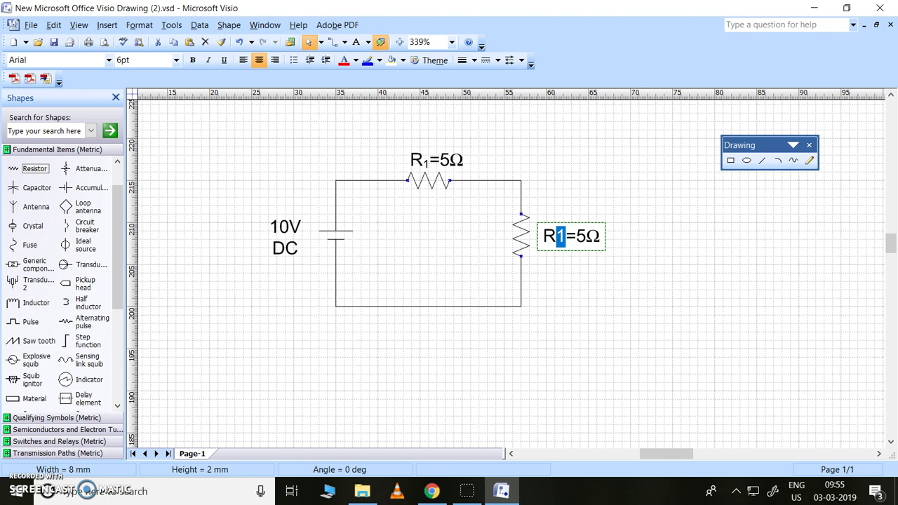
pyautogui.write('2')
pyautogui.hotkey('shift', 'Left')
pyautogui.hotkey('ctrl', '=')
pyautogui.press('Escape')
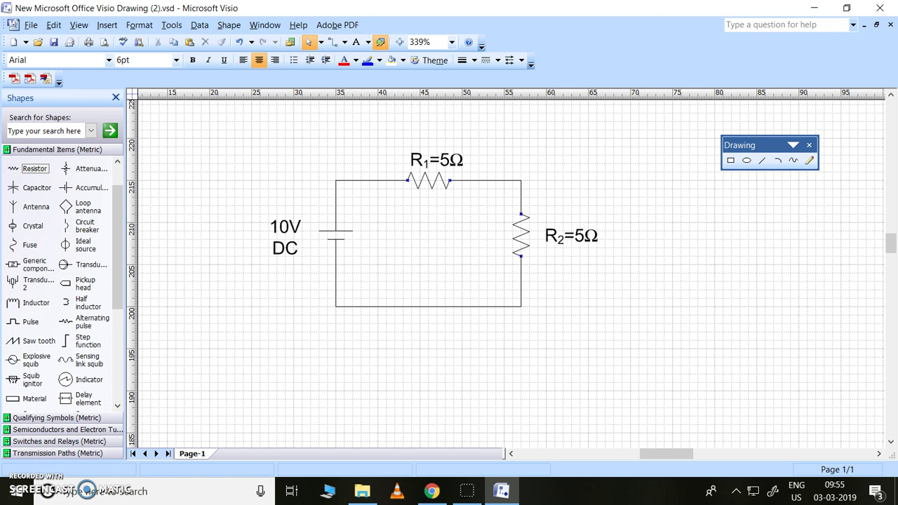
# Step: Select the whole circuit including its labels and open the line formatting settings
pyautogui.moveTo(236, 133); pyautogui.dragTo(641, 334)
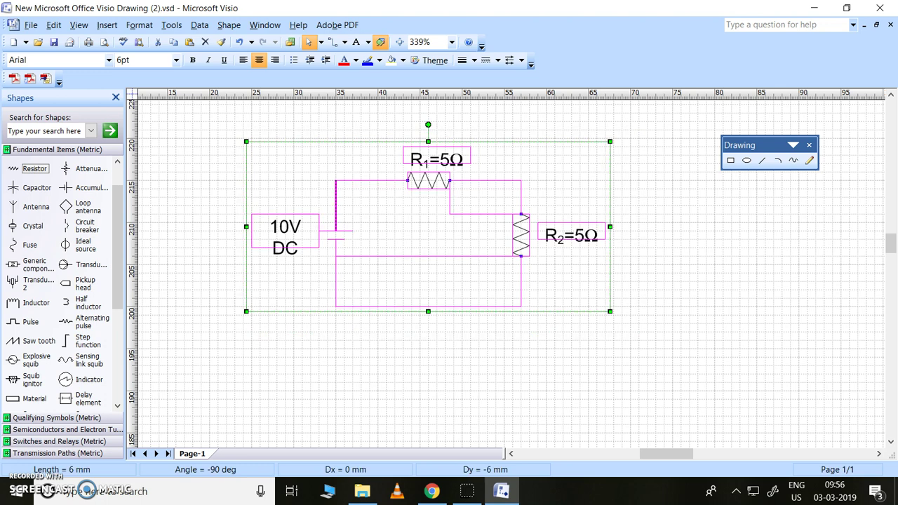
pyautogui.rightClick(516, 245)
pyautogui.moveTo(552, 300)
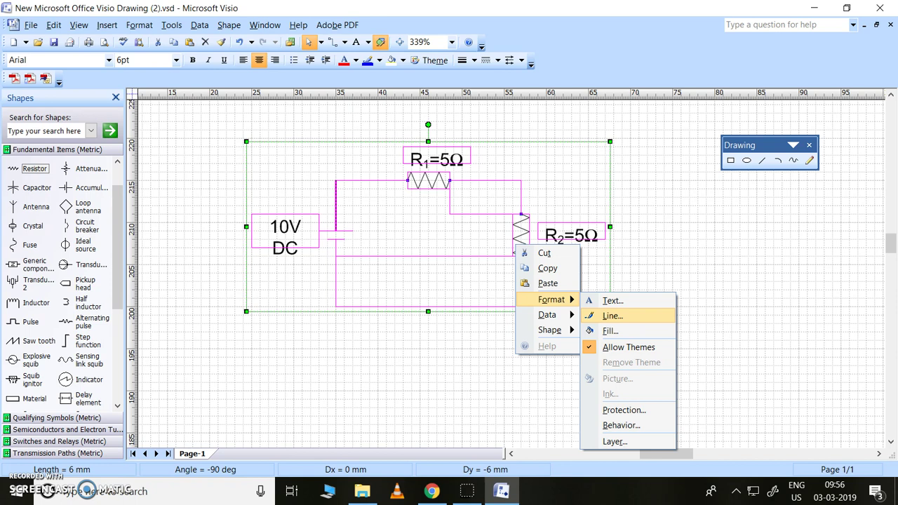
pyautogui.press('Return')
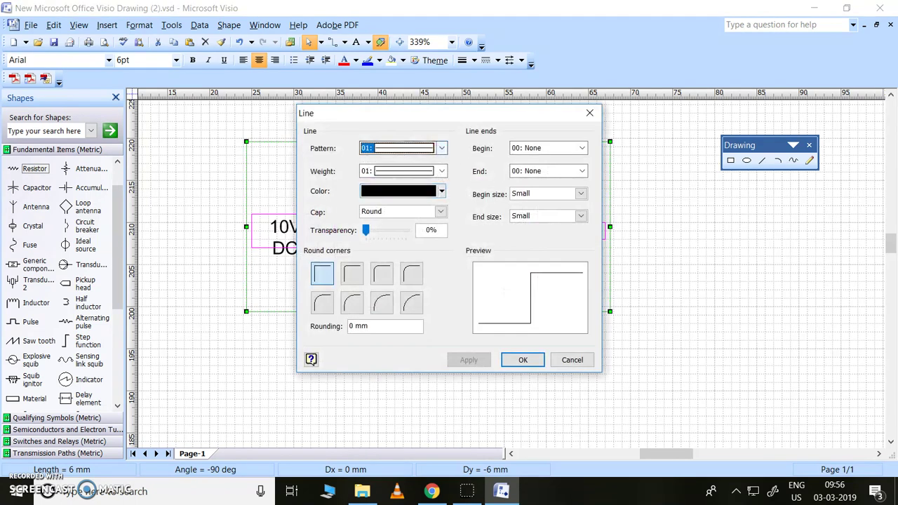
# Step: Examine the available line patterns for the selected circuit, keeping pattern 01
pyautogui.click(441, 148)
pyautogui.click(441, 148)
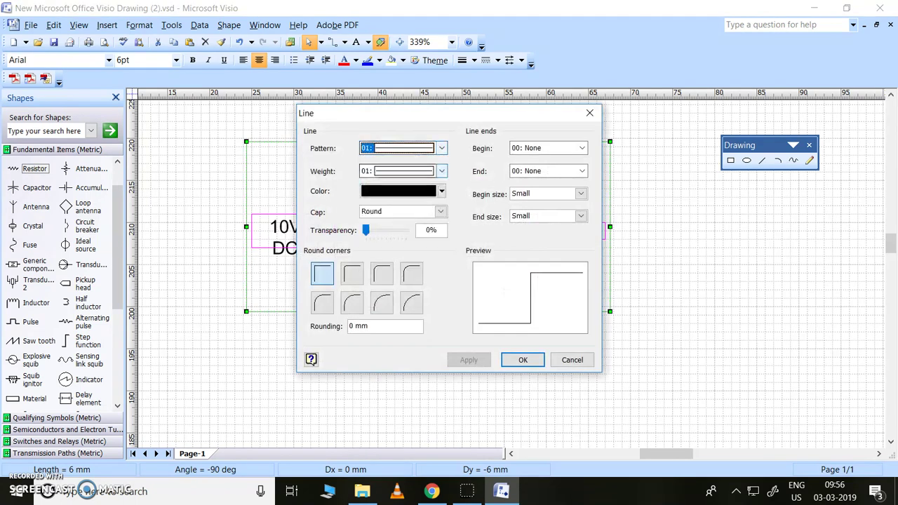
pyautogui.hotkey('alt', 'Down')
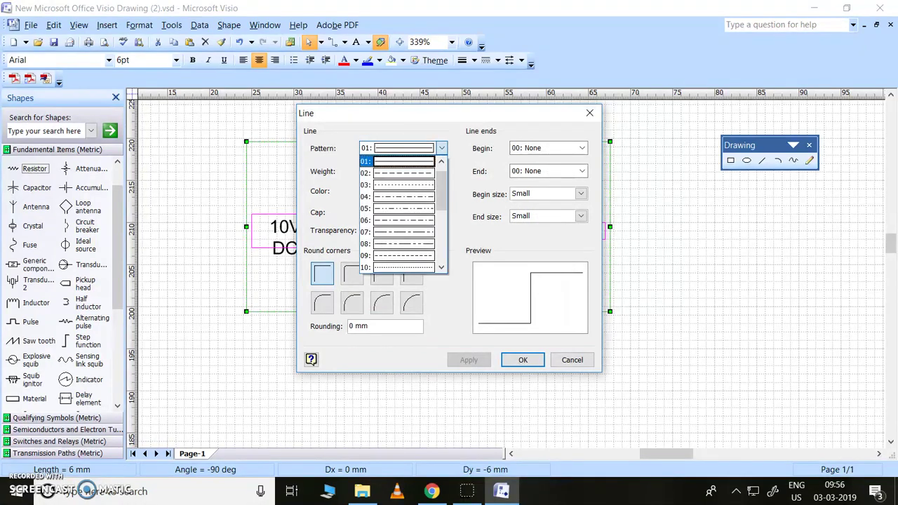
pyautogui.press('Down')
pyautogui.press('Down')
pyautogui.press('Up')
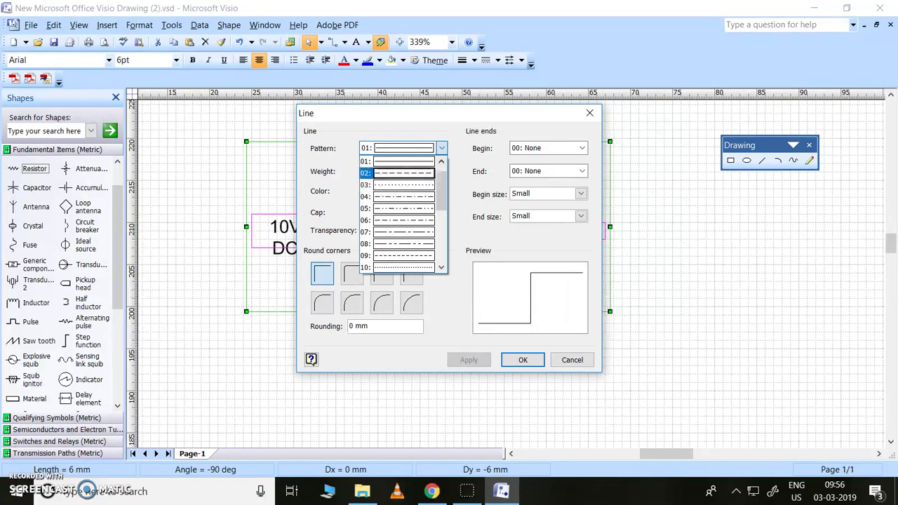
pyautogui.press('Down')
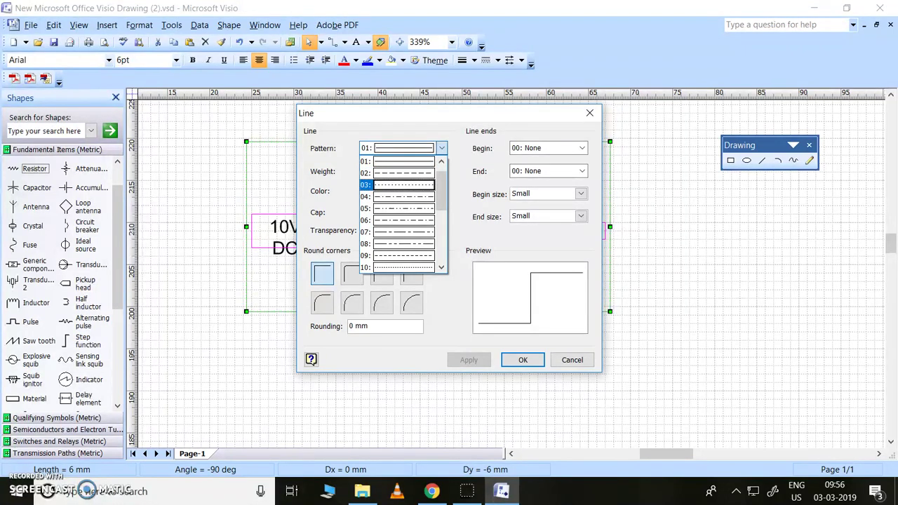
pyautogui.press('Down')
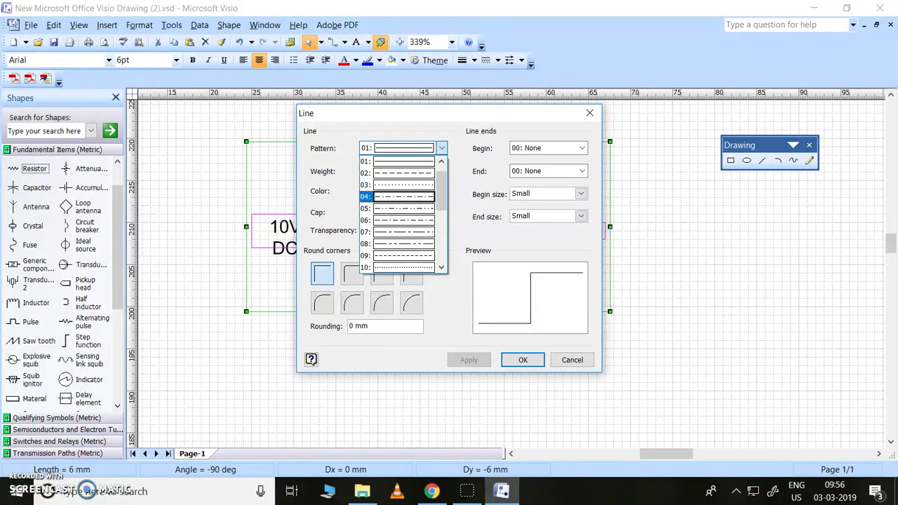
pyautogui.press('Down')
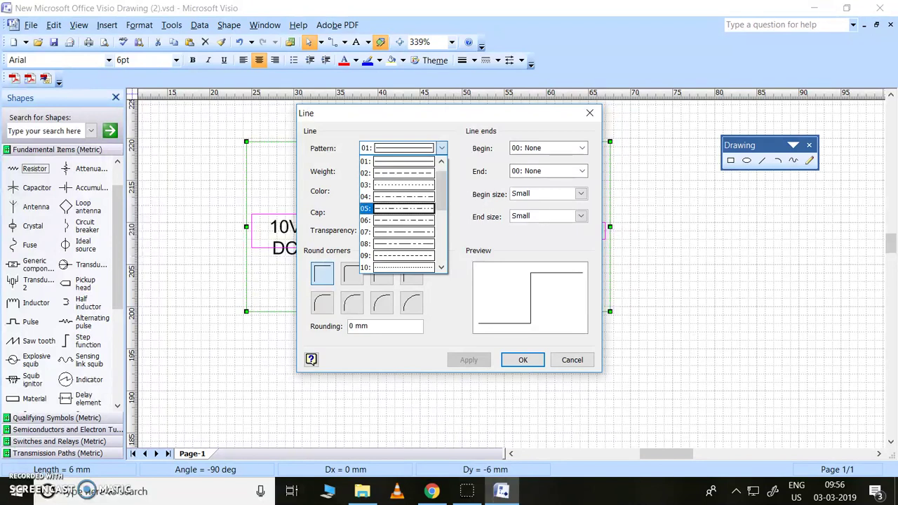
pyautogui.press('Down')
pyautogui.press('Down')
pyautogui.press('Down')
pyautogui.press('Down')
pyautogui.press('Down')
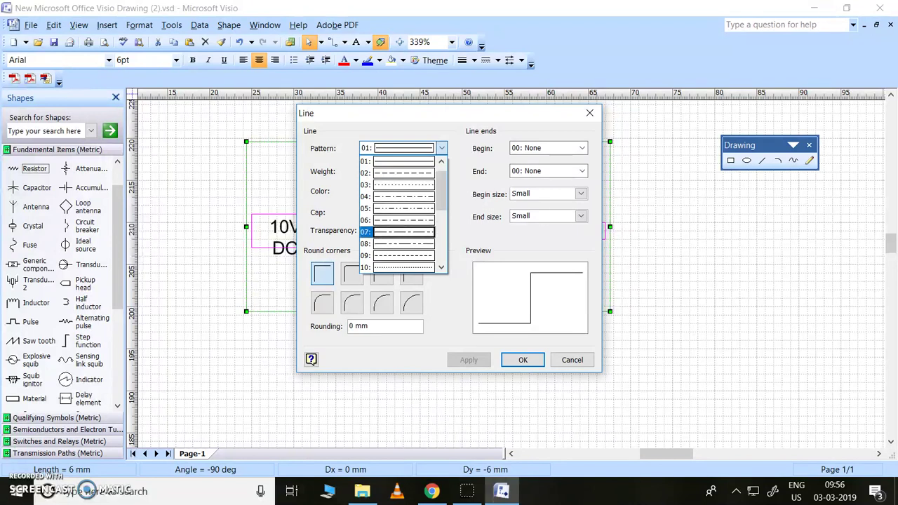
pyautogui.press('Down')
pyautogui.press('Down')
pyautogui.press('Down')
pyautogui.press('Down')
pyautogui.press('Down')
pyautogui.press('Down')
pyautogui.press('Down')
pyautogui.press('Down')
pyautogui.press('Down')
pyautogui.press('Down')
pyautogui.press('Down')
pyautogui.press('Down')
pyautogui.press('Down')
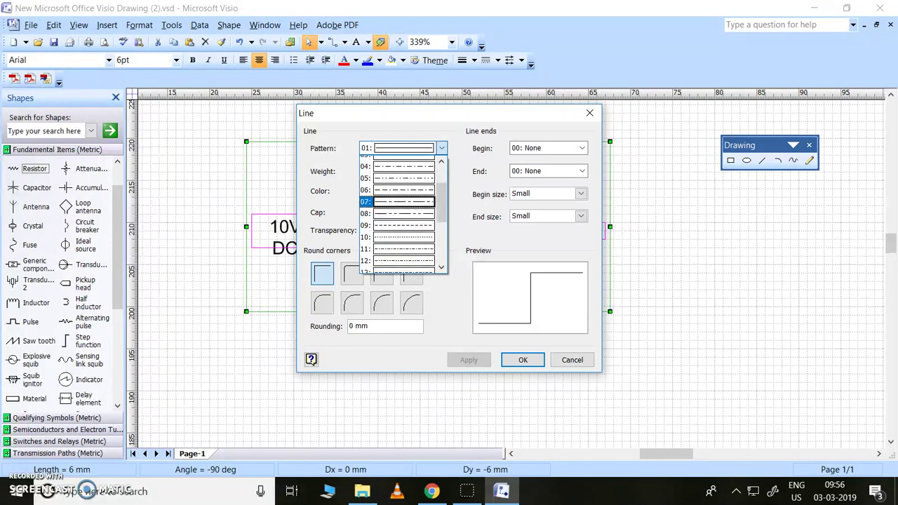
pyautogui.press('Down')
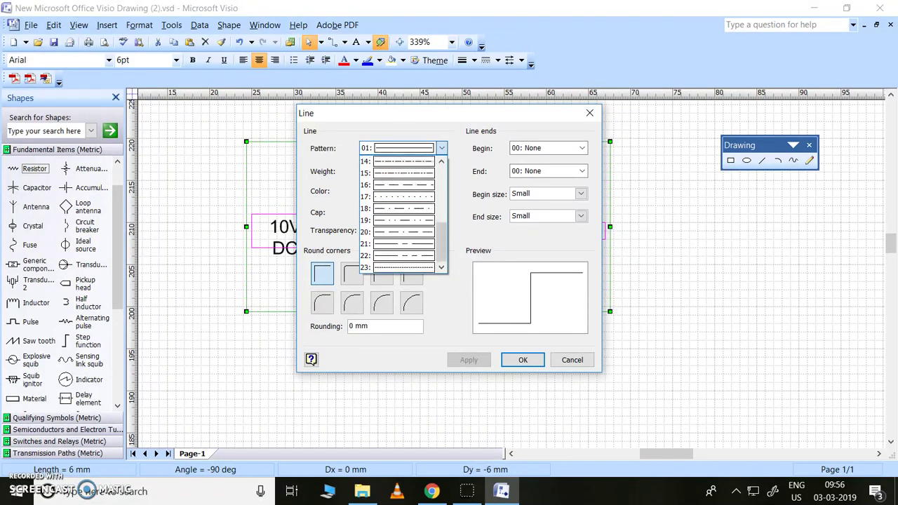
pyautogui.scroll(5, 403, 214)
pyautogui.press('Up')
pyautogui.press('Up')
pyautogui.press('Up')
pyautogui.press('Up')
pyautogui.press('Up')
pyautogui.press('Up')
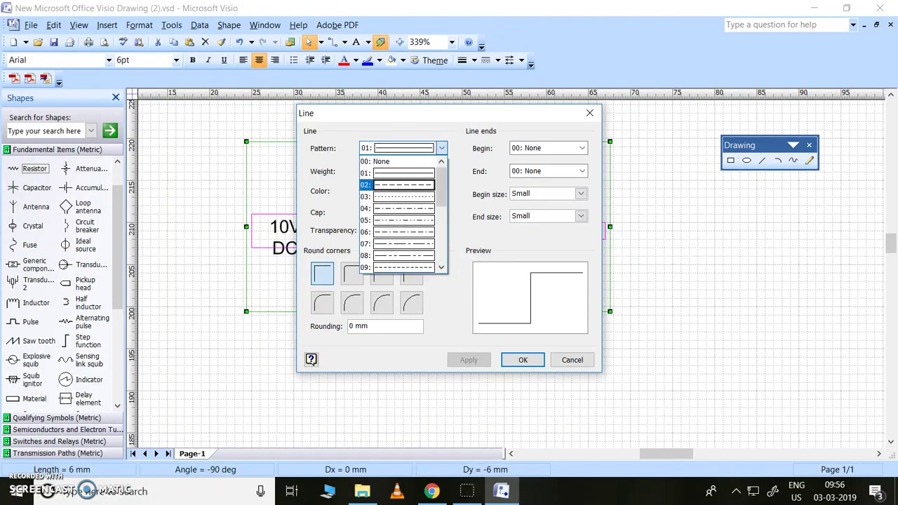
pyautogui.press('Return')
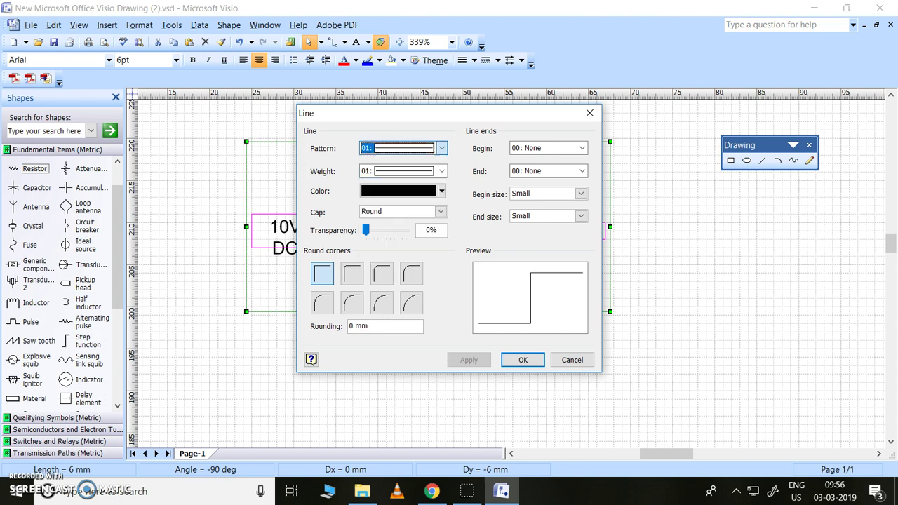
# Step: Set the line weight of the selected circuit shapes to 05
pyautogui.press('Tab')
pyautogui.hotkey('alt', 'Down')
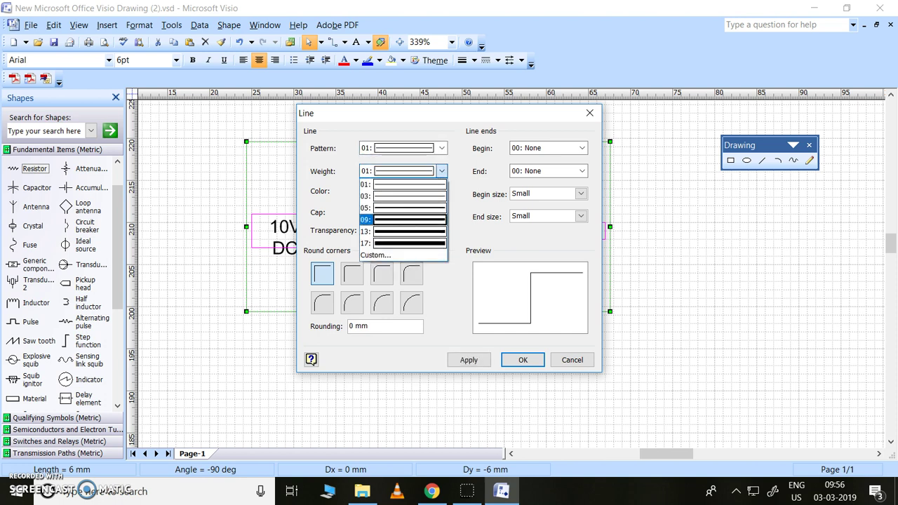
pyautogui.click(439, 208)
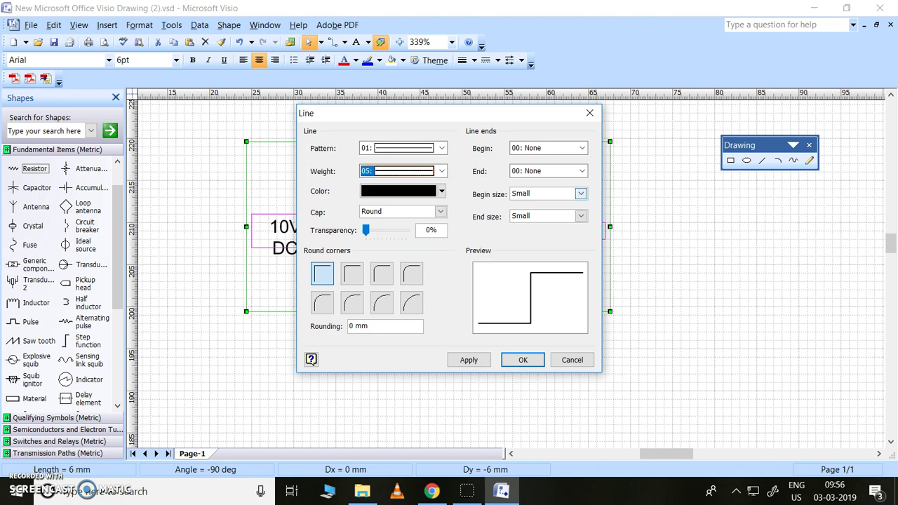
# Step: Examine the line-end styles and begin sizes, keeping 00: None for both ends and Small as the begin size
pyautogui.click(580, 193)
pyautogui.click(581, 193)
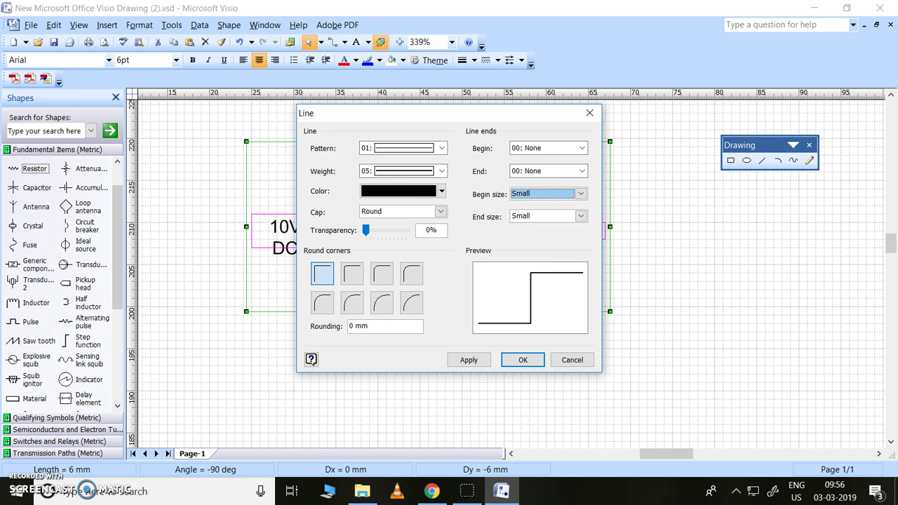
pyautogui.click(581, 148)
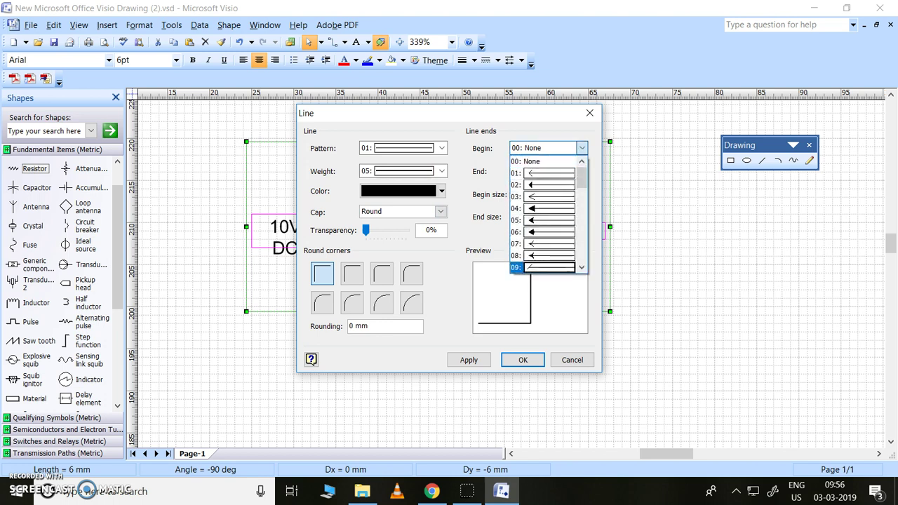
pyautogui.scroll(-3, 547, 213)
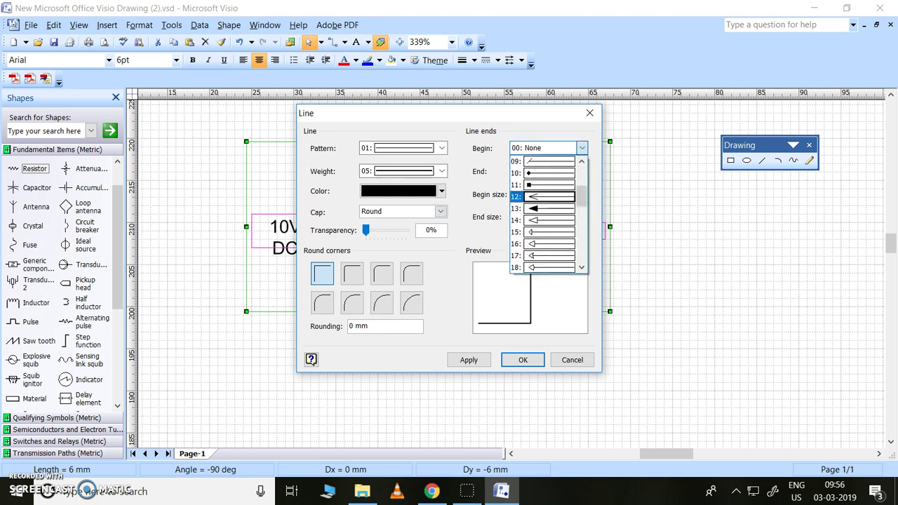
pyautogui.click(549, 196)
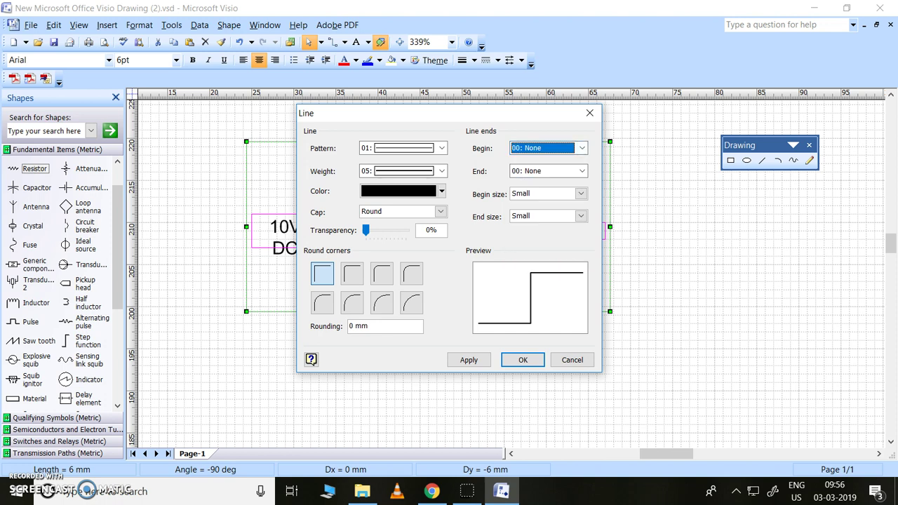
pyautogui.press('Tab')
pyautogui.hotkey('alt', 'Down')
pyautogui.press('Escape')
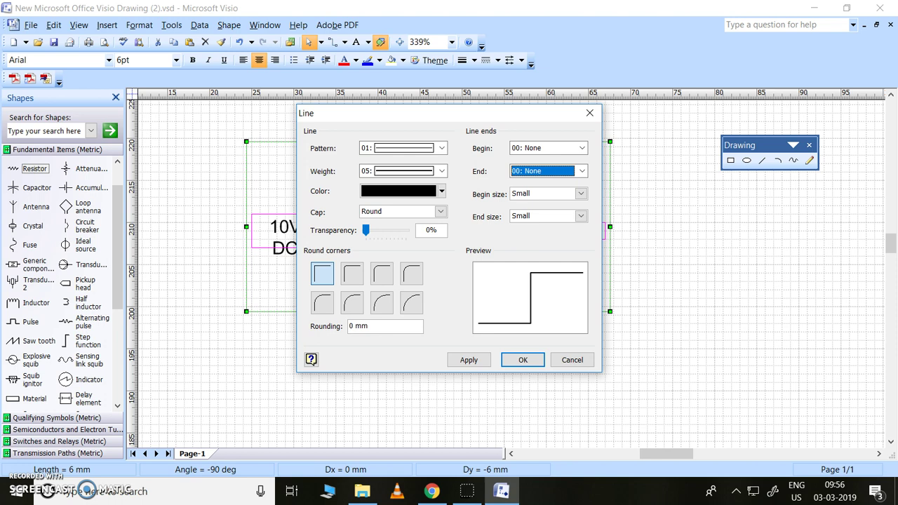
pyautogui.click(581, 192)
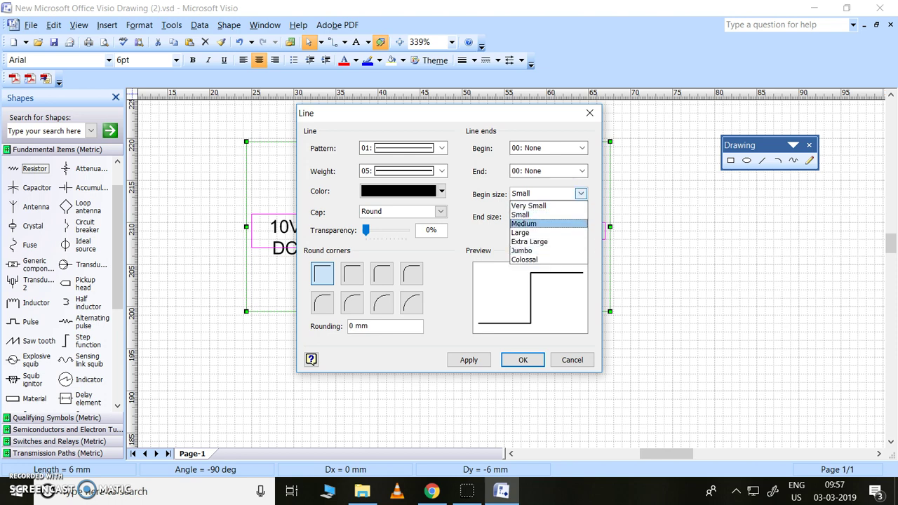
pyautogui.click(547, 214)
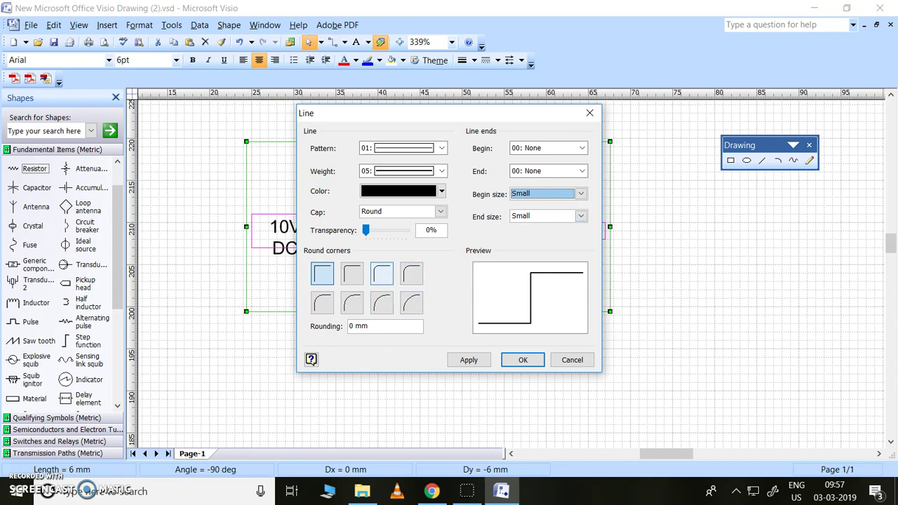
# Step: Give the selected circuit shapes round corners with 3 mm rounding and apply the line settings
pyautogui.click(382, 274)
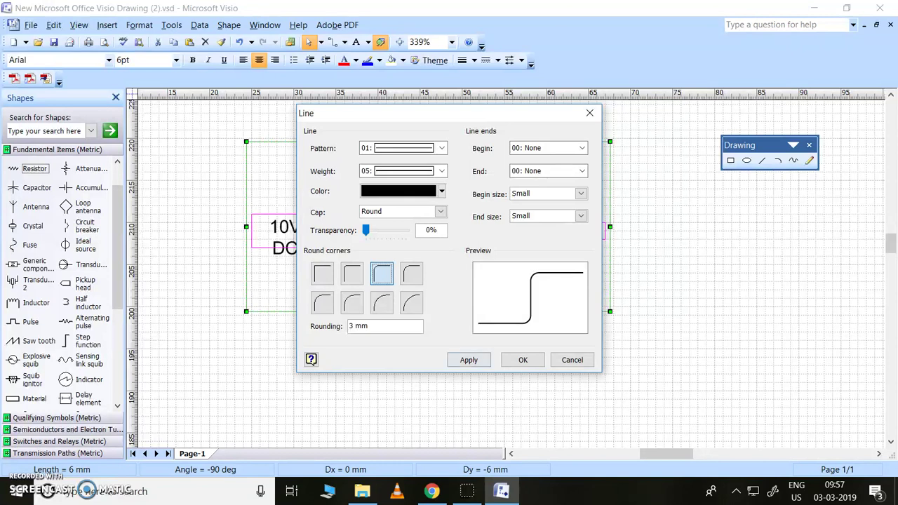
pyautogui.click(468, 360)
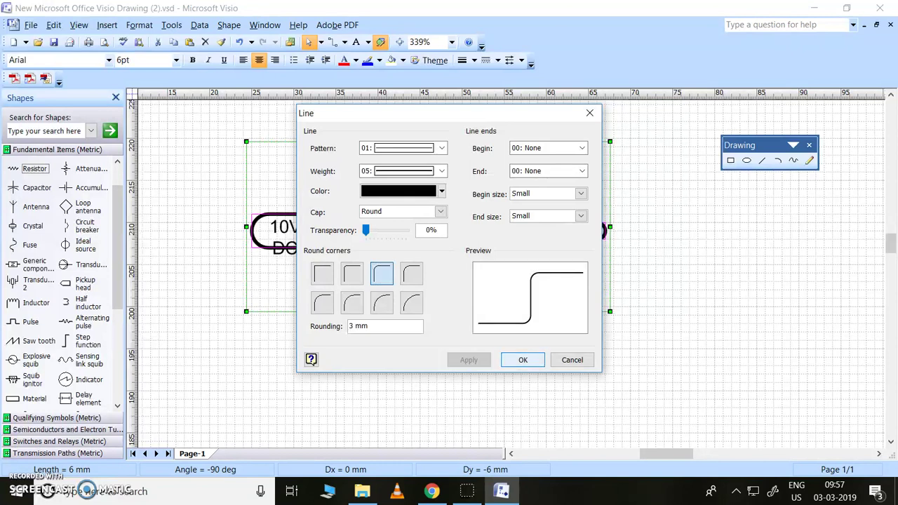
pyautogui.press('Return')
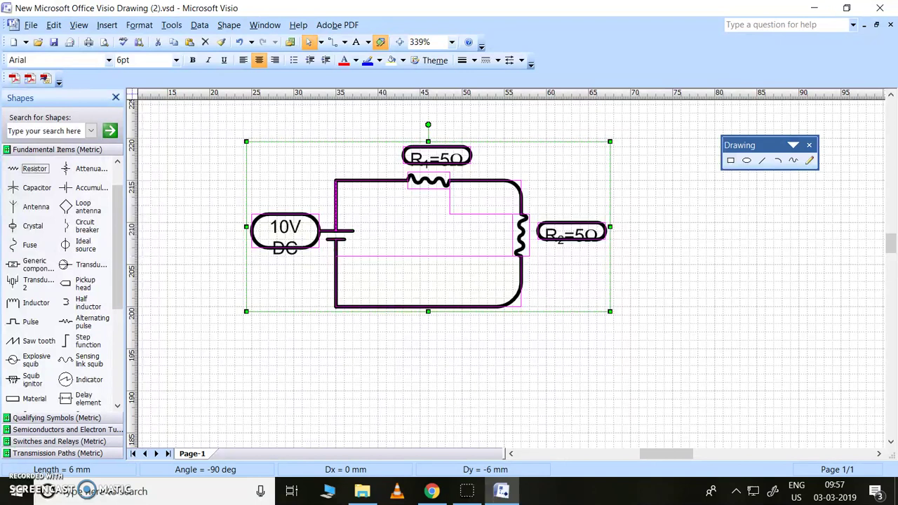
# Step: Reset the selected circuit shapes to square corners with 0 mm rounding and apply the line settings
pyautogui.rightClick(517, 237)
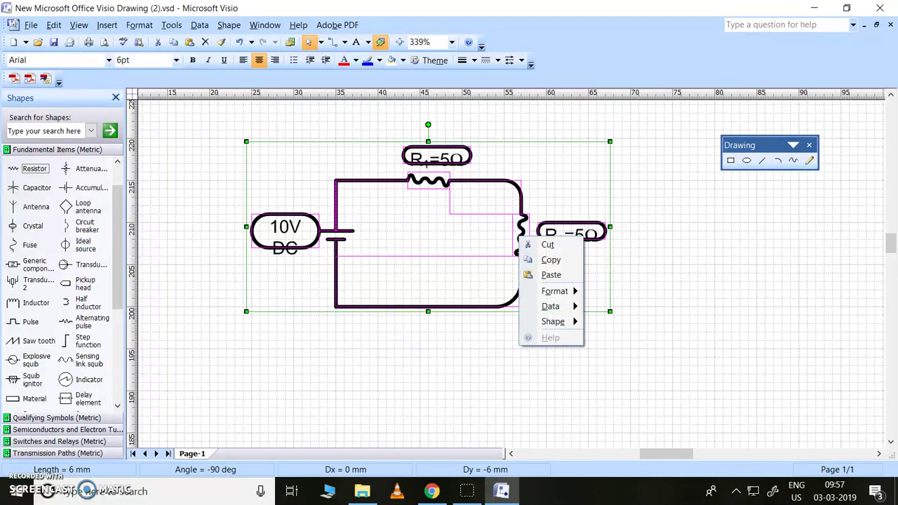
pyautogui.moveTo(558, 291)
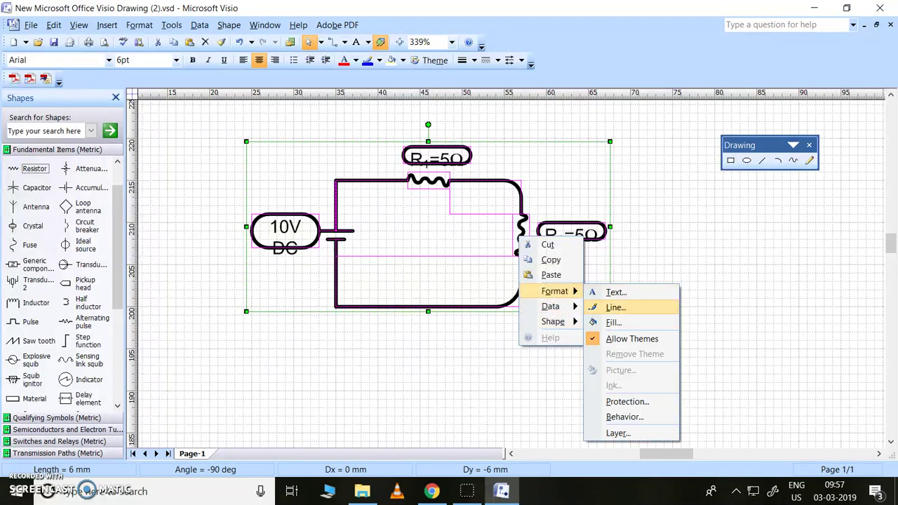
pyautogui.click(615, 308)
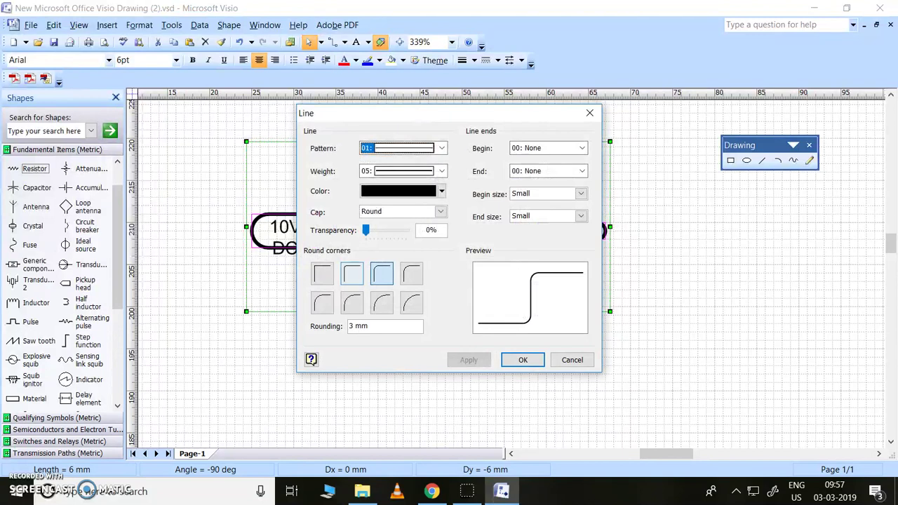
pyautogui.click(322, 273)
pyautogui.click(468, 360)
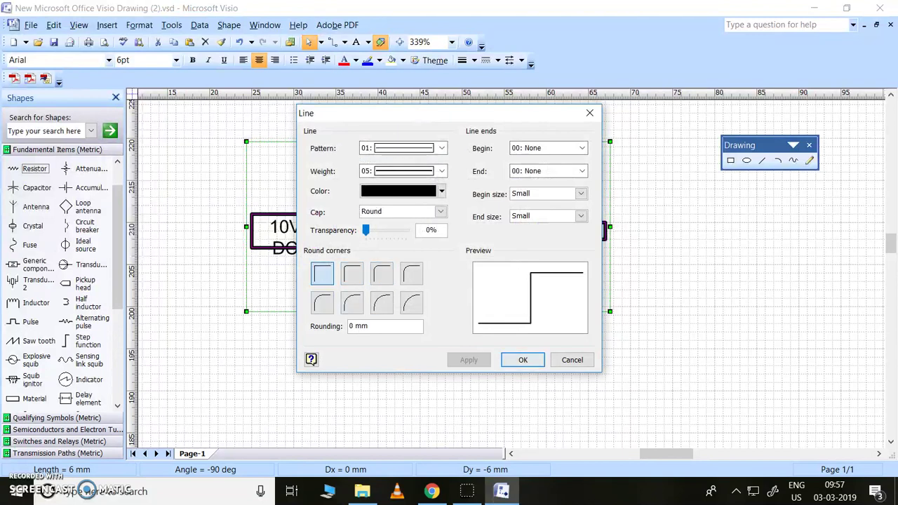
pyautogui.click(522, 359)
pyautogui.click(551, 312)
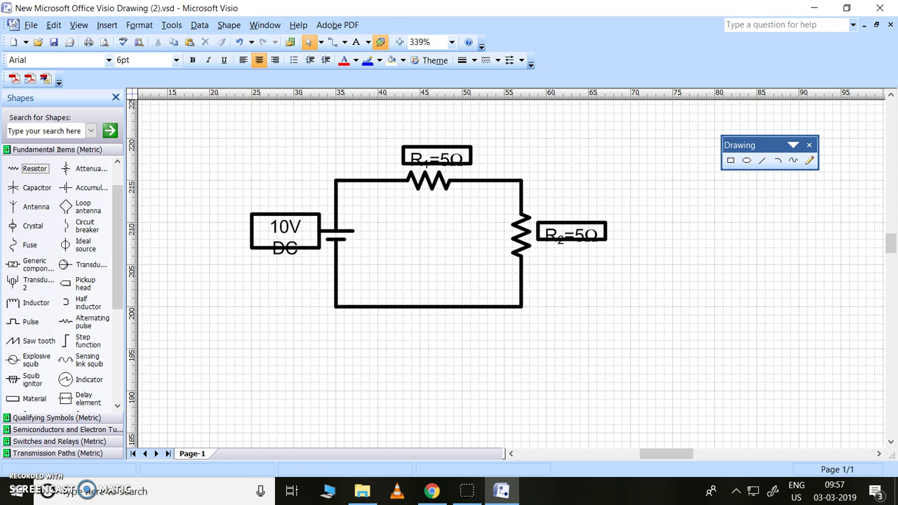
# Step: Remove the outline of the 10V DC label box by setting its line pattern to 00: None
pyautogui.click(265, 218)
pyautogui.rightClick(265, 219)
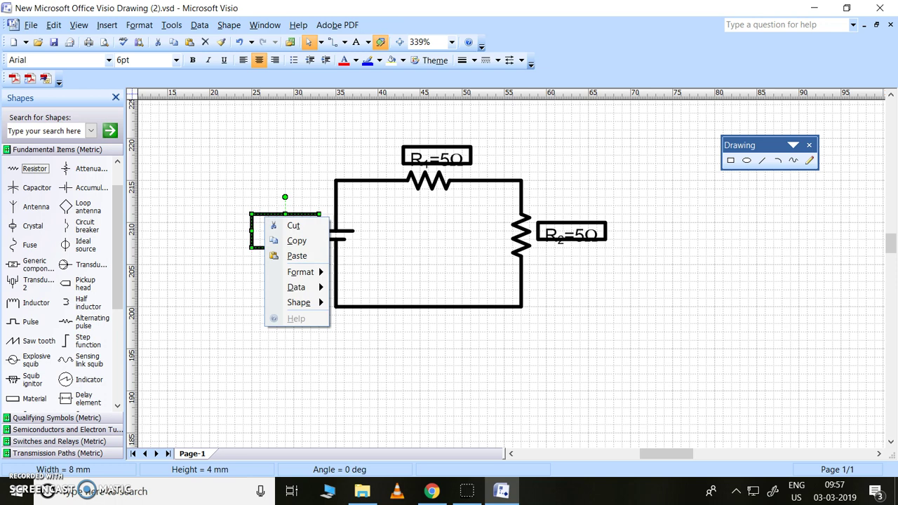
pyautogui.click(239, 259)
pyautogui.rightClick(256, 246)
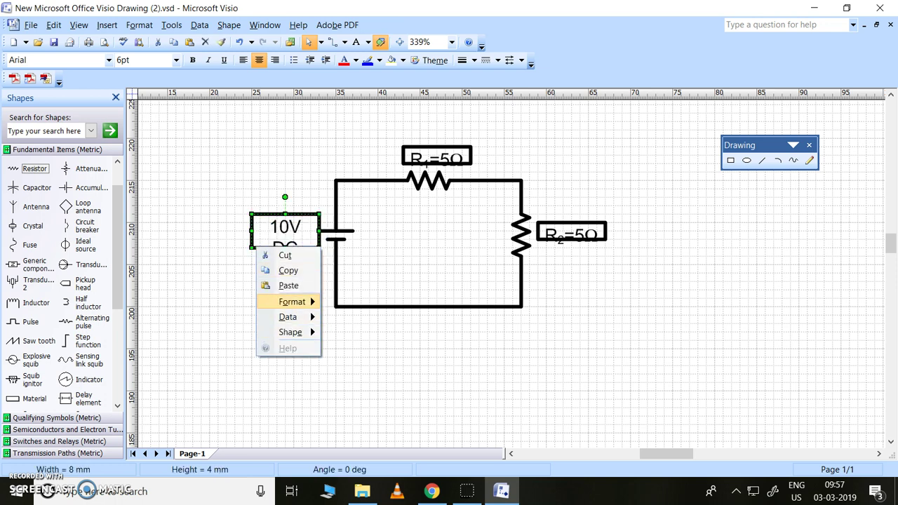
pyautogui.moveTo(302, 302)
pyautogui.click(344, 316)
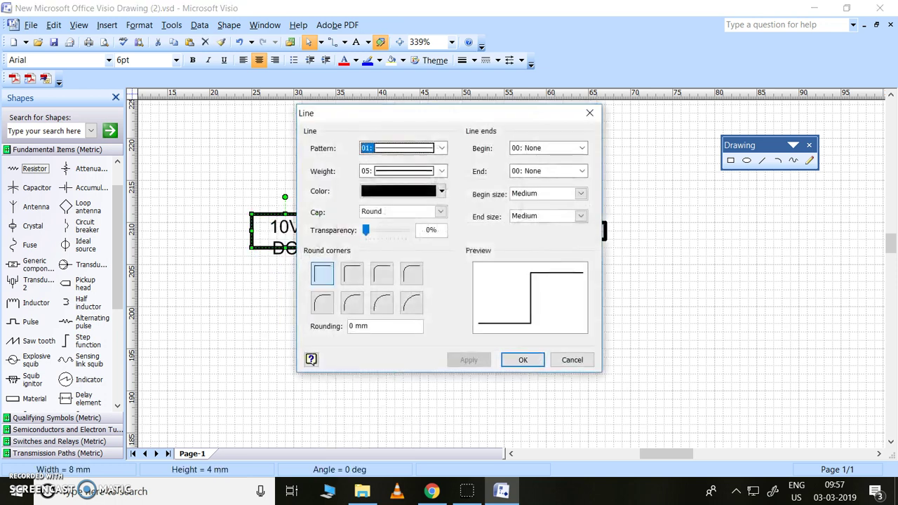
pyautogui.click(441, 148)
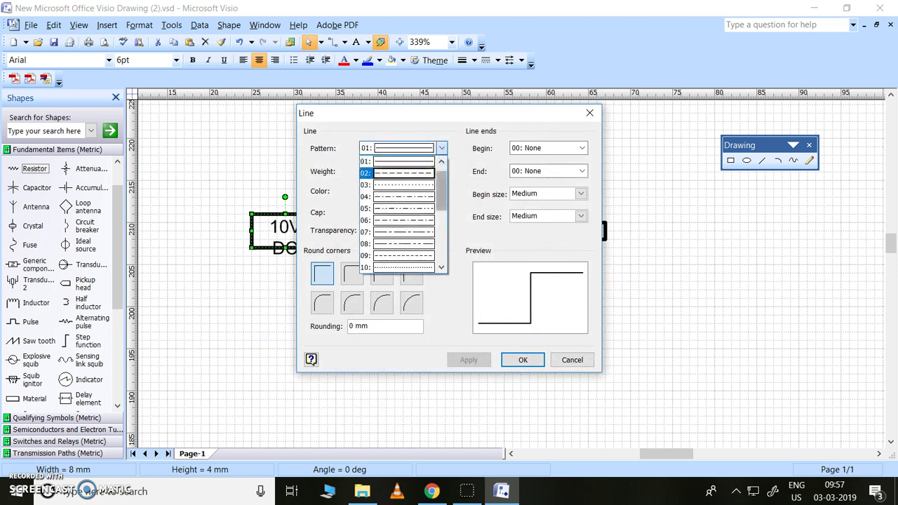
pyautogui.press('Return')
pyautogui.hotkey('alt', 'Down')
pyautogui.press('Down')
pyautogui.press('Up')
pyautogui.press('Up')
pyautogui.press('Up')
pyautogui.press('Return')
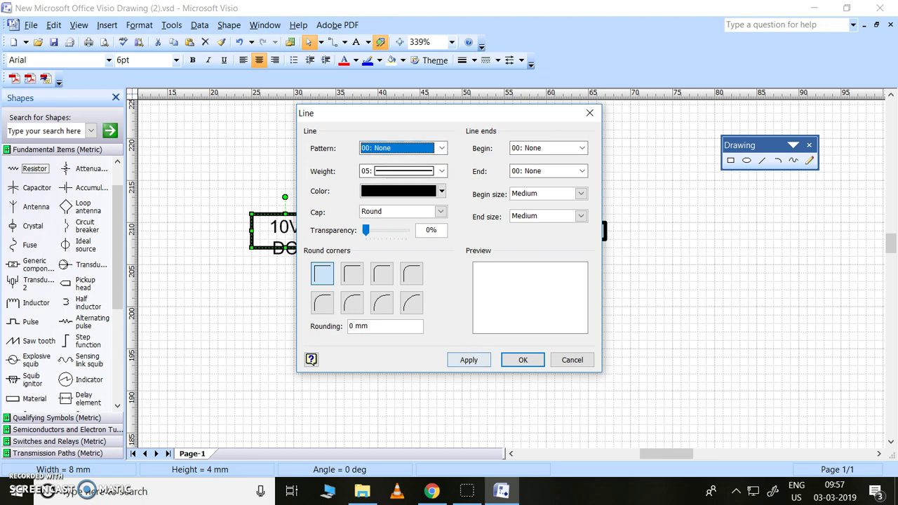
pyautogui.press('Return')
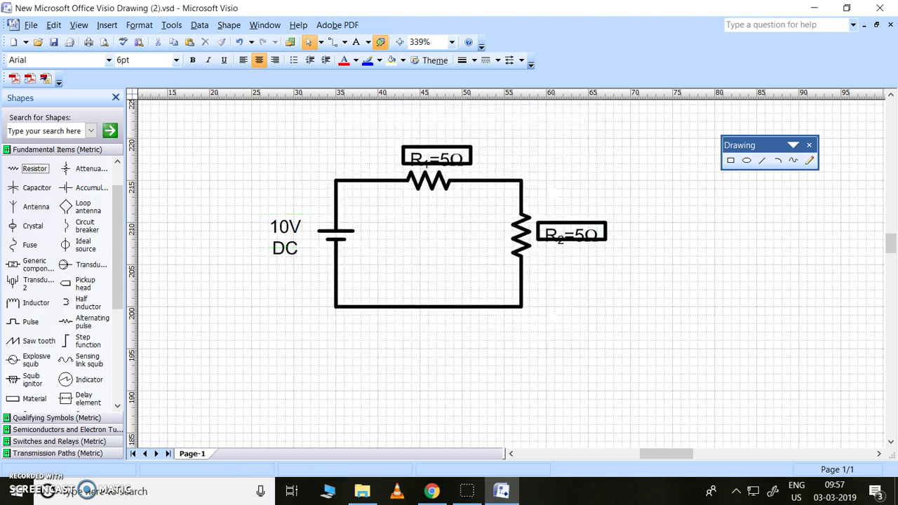
# Step: Remove the outline of the R1=5Ω label box by setting its line pattern to 00: None
pyautogui.click(434, 156)
pyautogui.rightClick(434, 156)
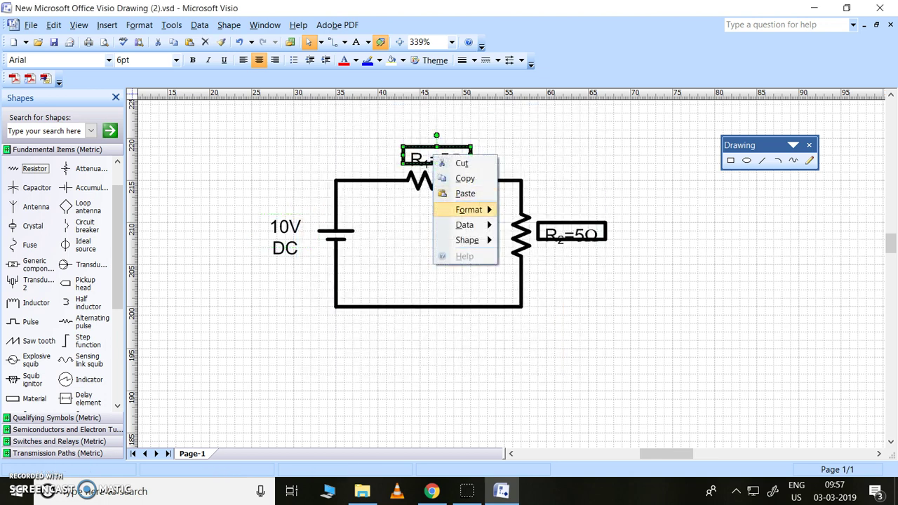
pyautogui.moveTo(469, 209)
pyautogui.click(530, 225)
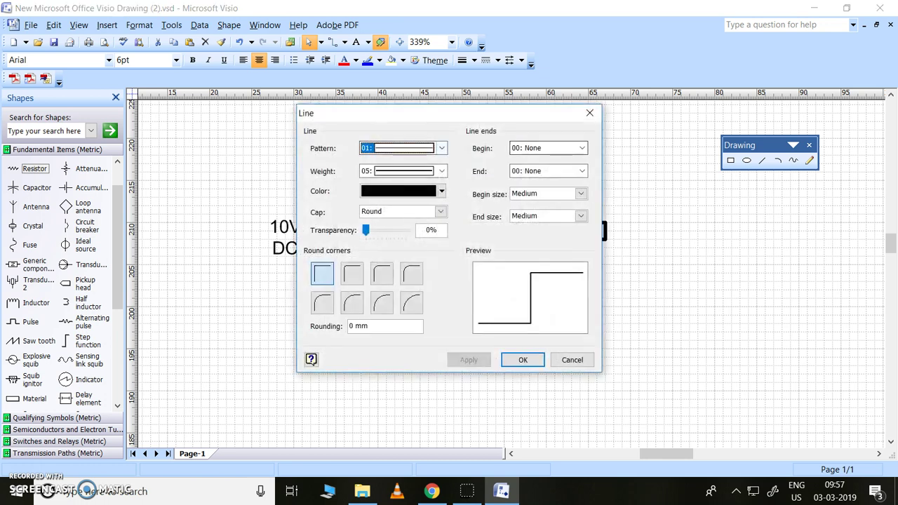
pyautogui.click(442, 148)
pyautogui.scroll(1, 397, 174)
pyautogui.click(397, 161)
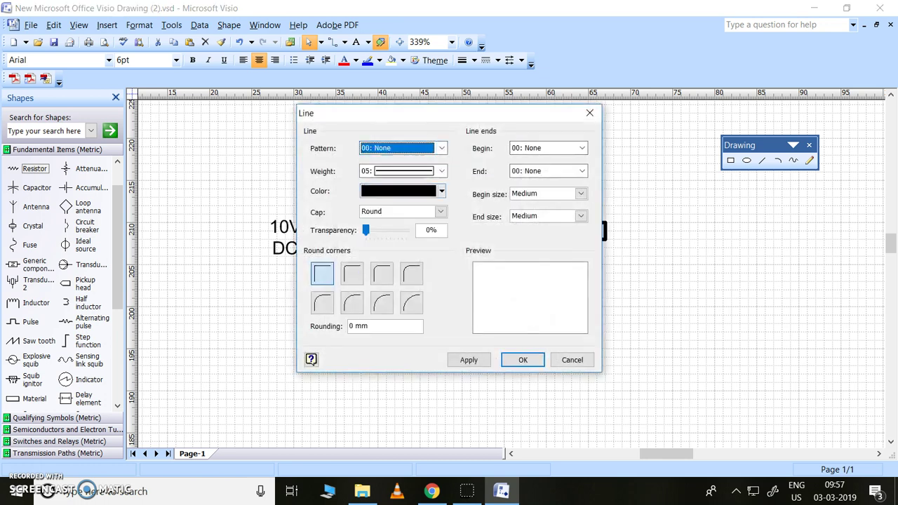
pyautogui.click(468, 359)
pyautogui.click(522, 359)
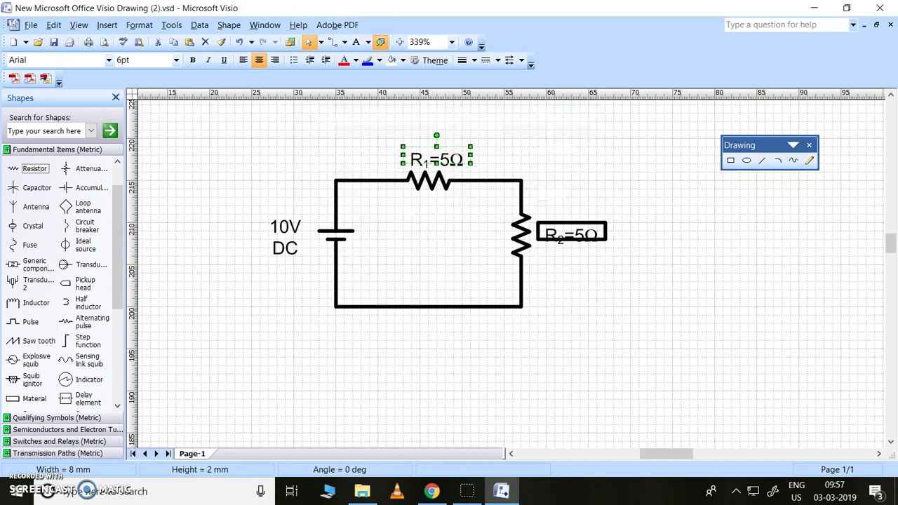
# Step: Remove the outline of the R2=5Ω label box by setting its line pattern to 00: None
pyautogui.rightClick(561, 226)
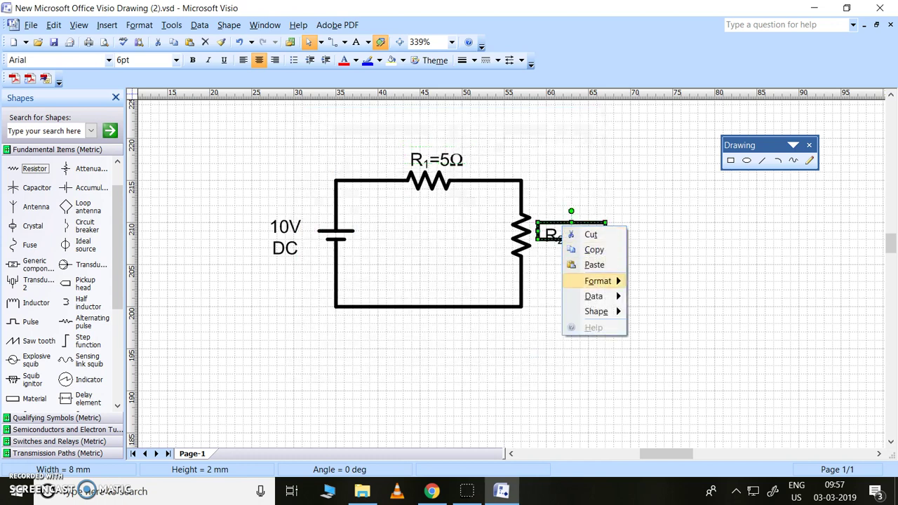
pyautogui.moveTo(597, 280)
pyautogui.press('Down')
pyautogui.click(658, 297)
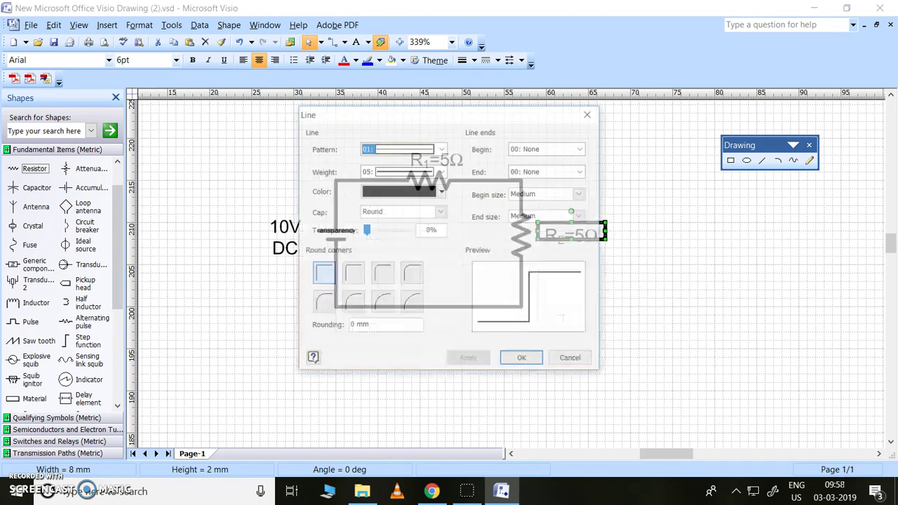
pyautogui.click(441, 148)
pyautogui.press('Up')
pyautogui.press('Return')
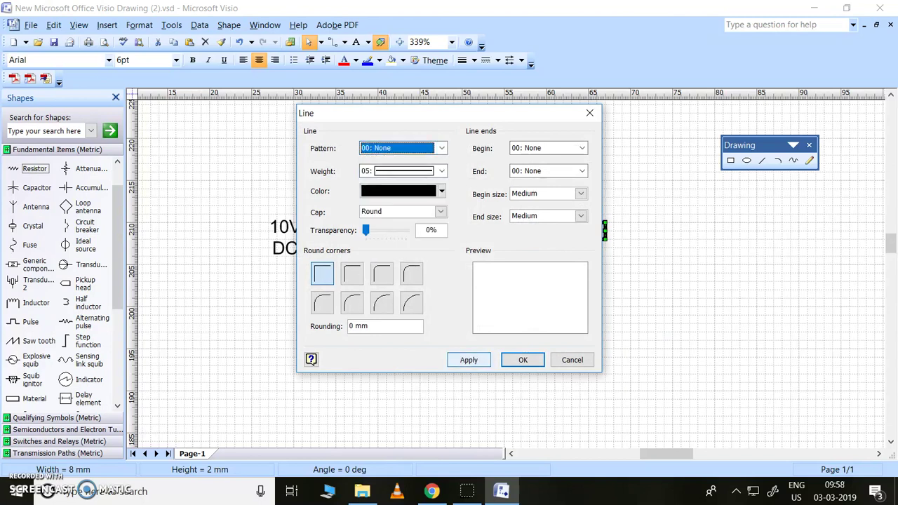
pyautogui.click(469, 359)
pyautogui.click(522, 359)
pyautogui.press('Escape')
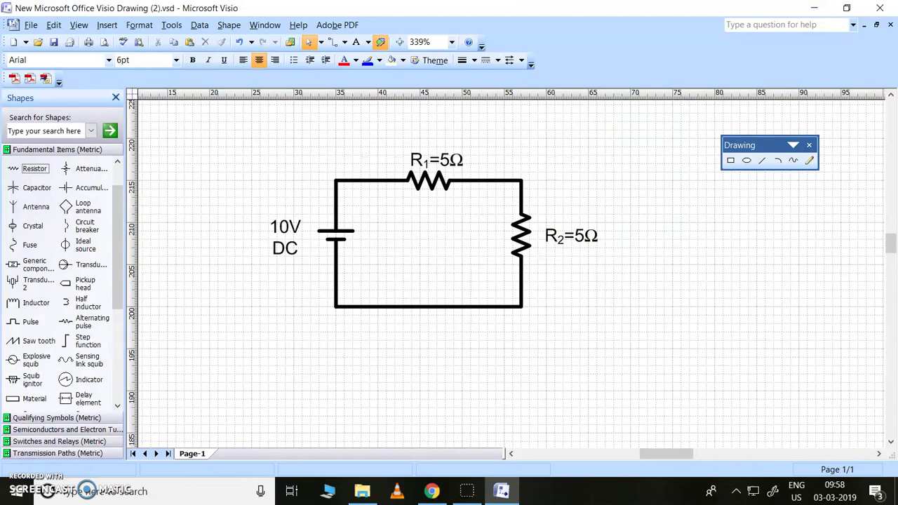
# Step: Give the R1 resistor a red shadow through its fill settings and delete that resistor
pyautogui.click(428, 181)
pyautogui.rightClick(428, 183)
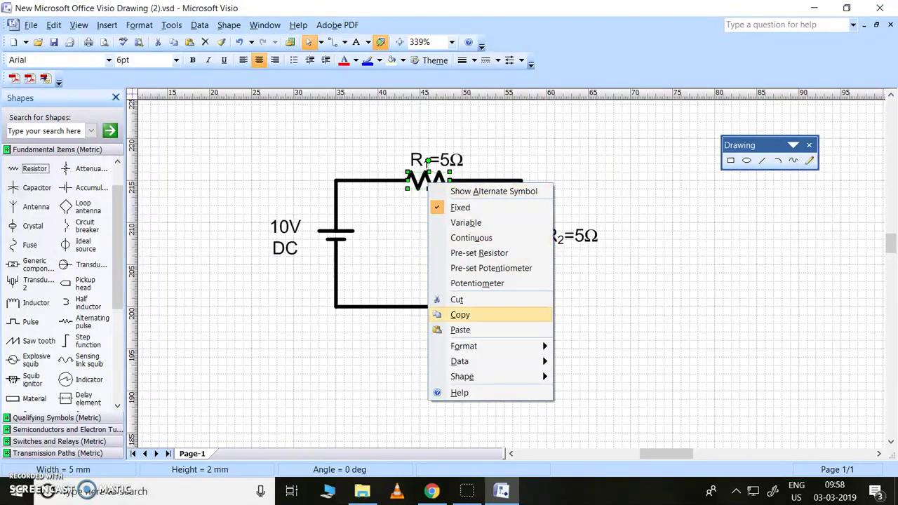
pyautogui.moveTo(489, 346)
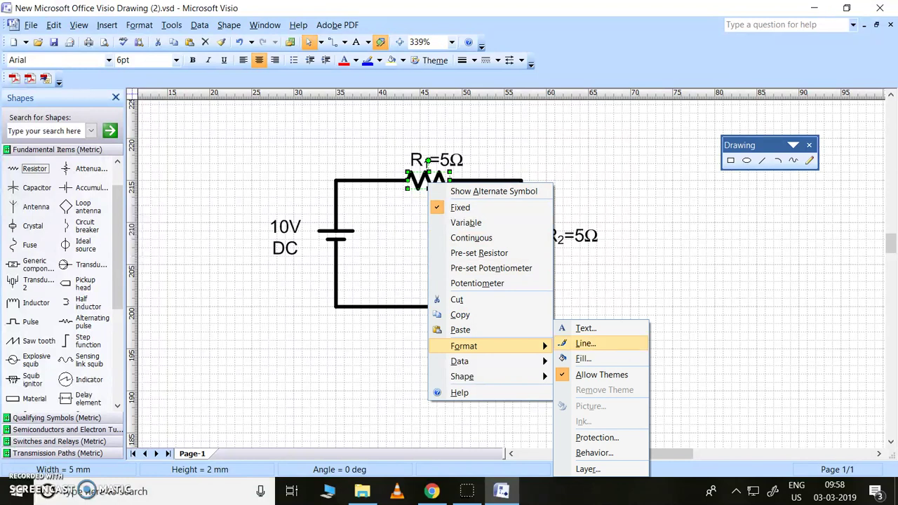
pyautogui.click(583, 359)
pyautogui.click(587, 173)
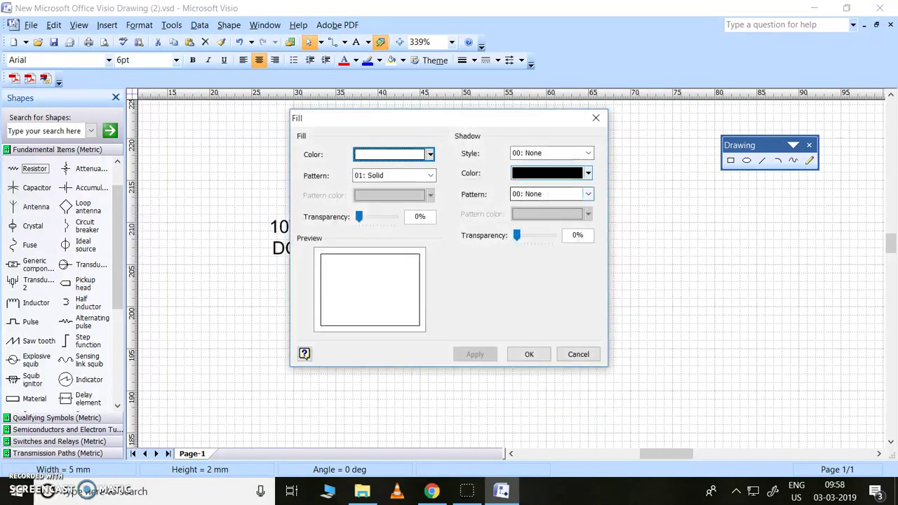
pyautogui.click(526, 306)
pyautogui.click(474, 355)
pyautogui.click(528, 354)
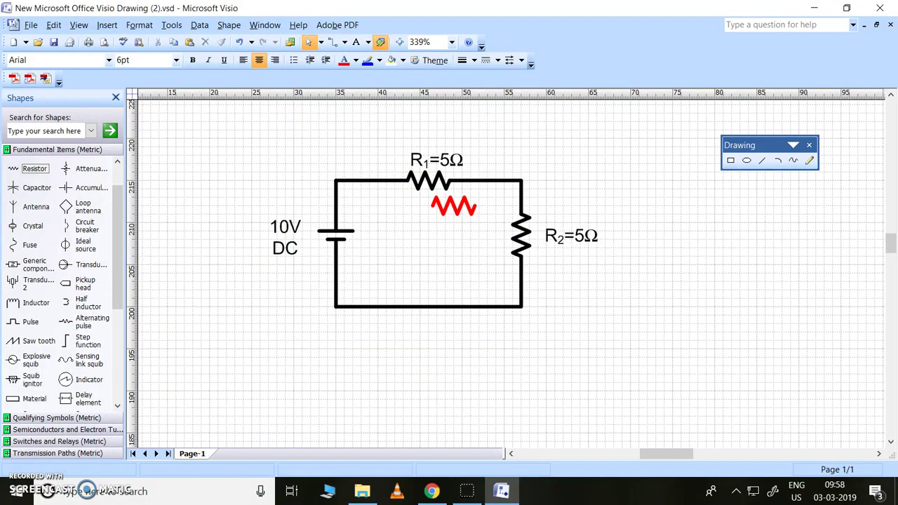
pyautogui.click(427, 181)
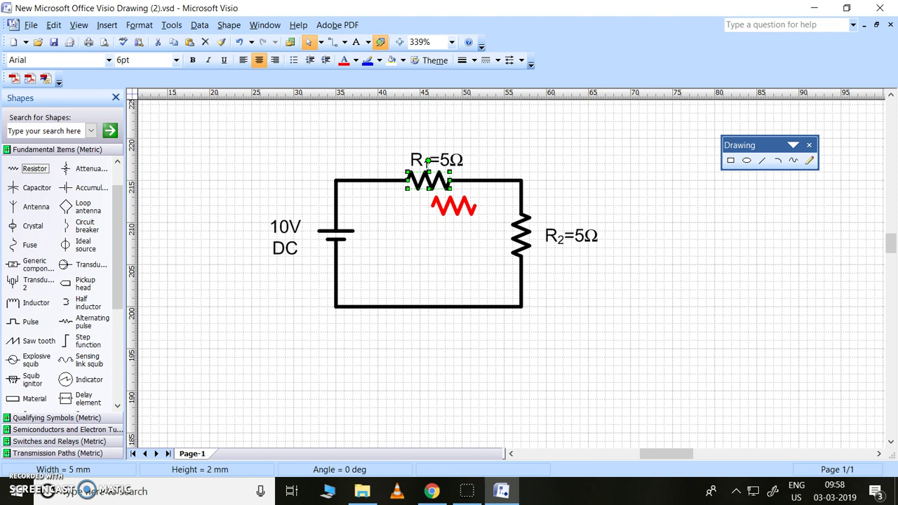
pyautogui.press('Delete')
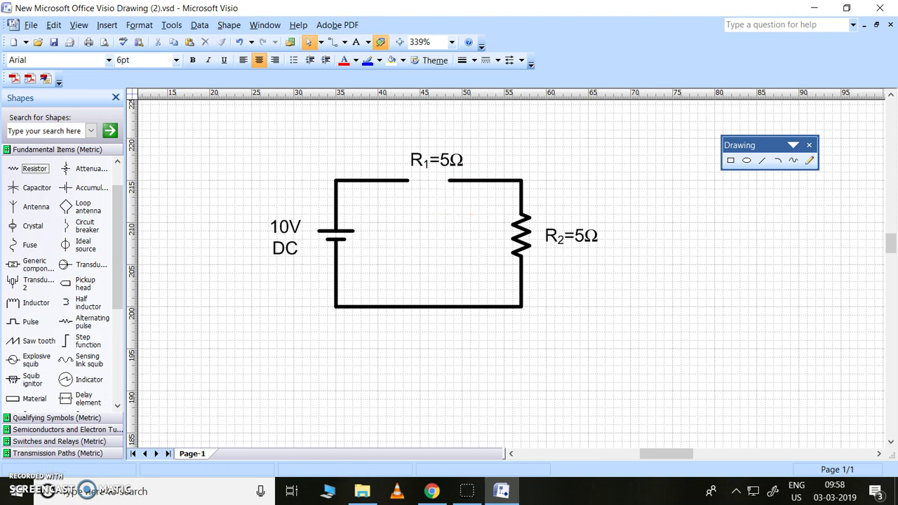
# Step: Give the connector between R1 and R2 a solid red shadow with the Page Default shadow style
pyautogui.rightClick(482, 180)
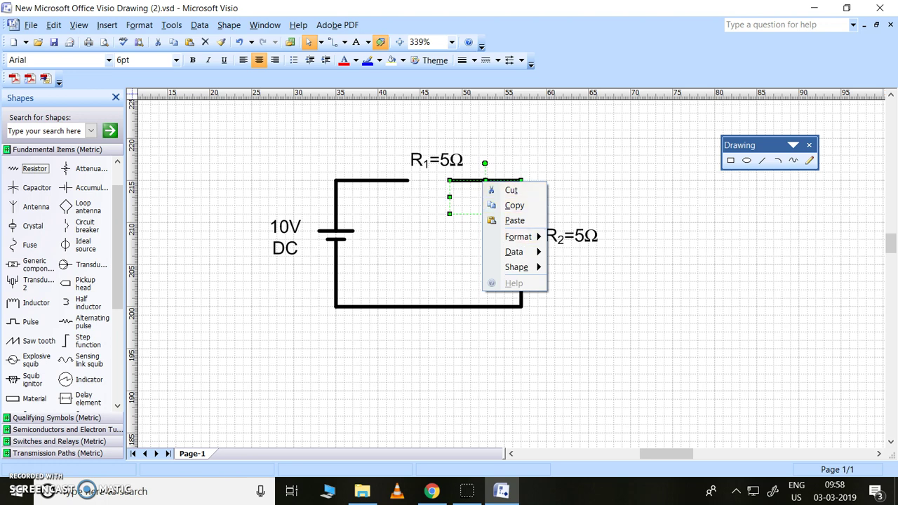
pyautogui.moveTo(517, 237)
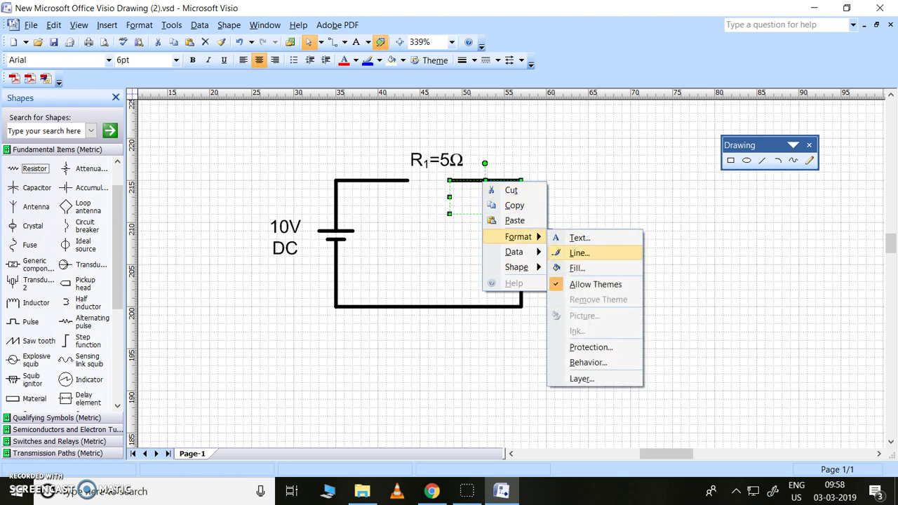
pyautogui.click(577, 267)
pyautogui.click(587, 173)
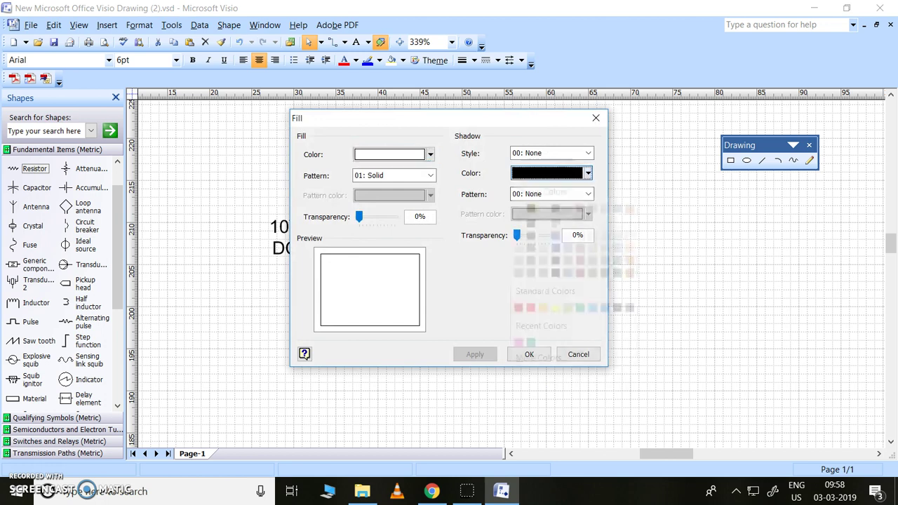
pyautogui.click(530, 308)
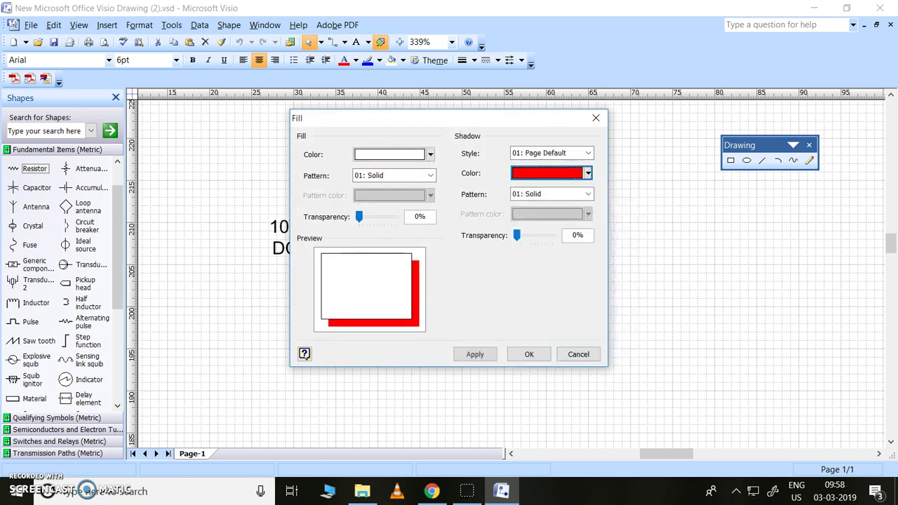
pyautogui.click(529, 354)
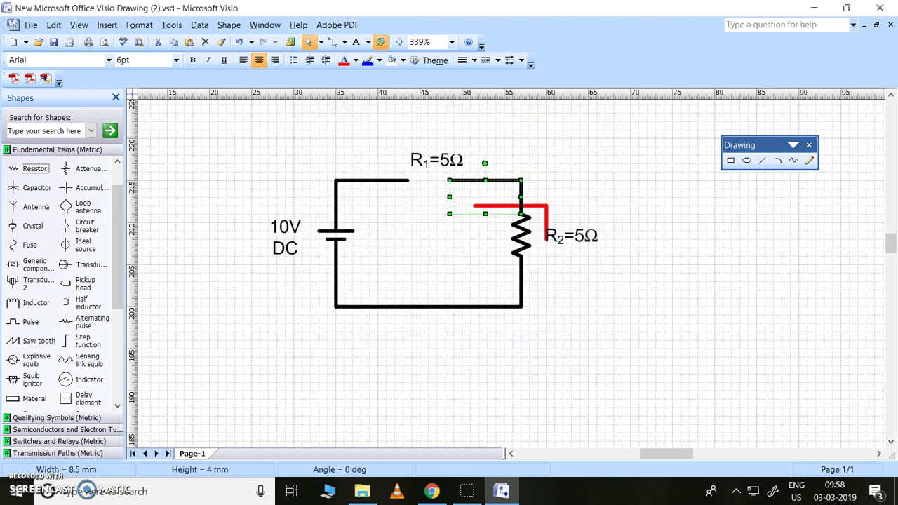
pyautogui.press('Escape')
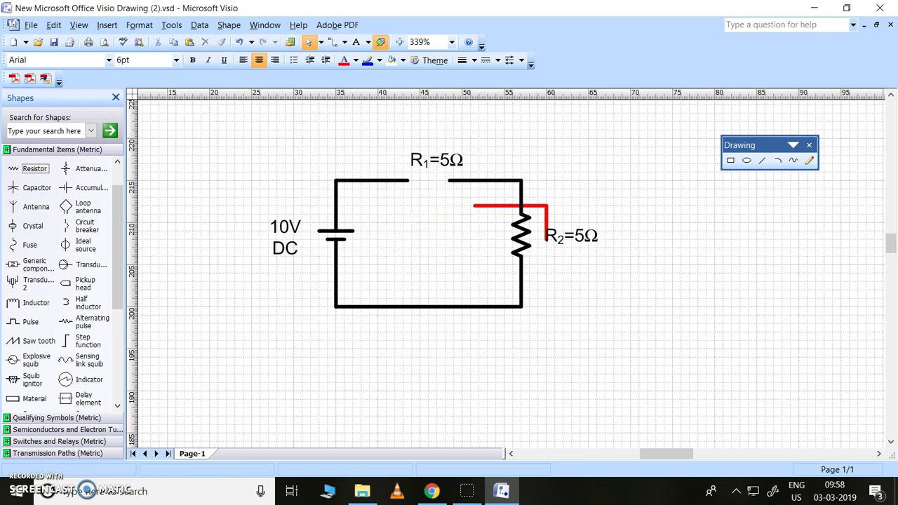
# Step: Undo the connector's red shadow and the deletion and red shadow of the R1 resistor
pyautogui.hotkey('ctrl', 'z')
pyautogui.press('Escape')
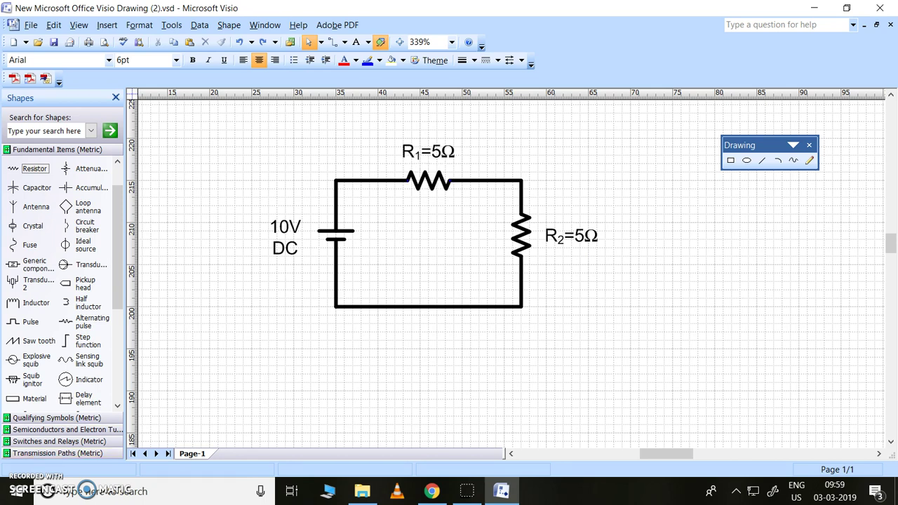
pyautogui.click(335, 231)
pyautogui.press('Escape')
# Step: Set the line color of the R1 resistor to standard red
pyautogui.click(428, 181)
pyautogui.rightClick(415, 183)
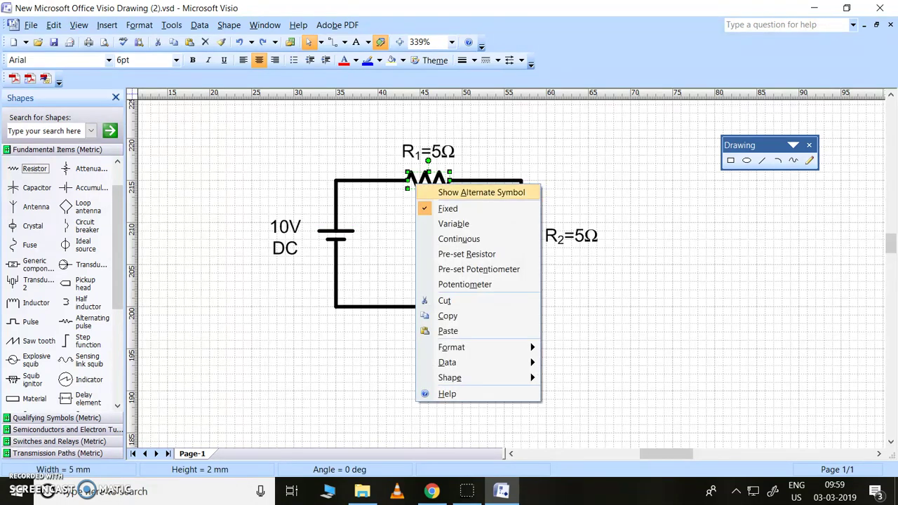
pyautogui.moveTo(491, 347)
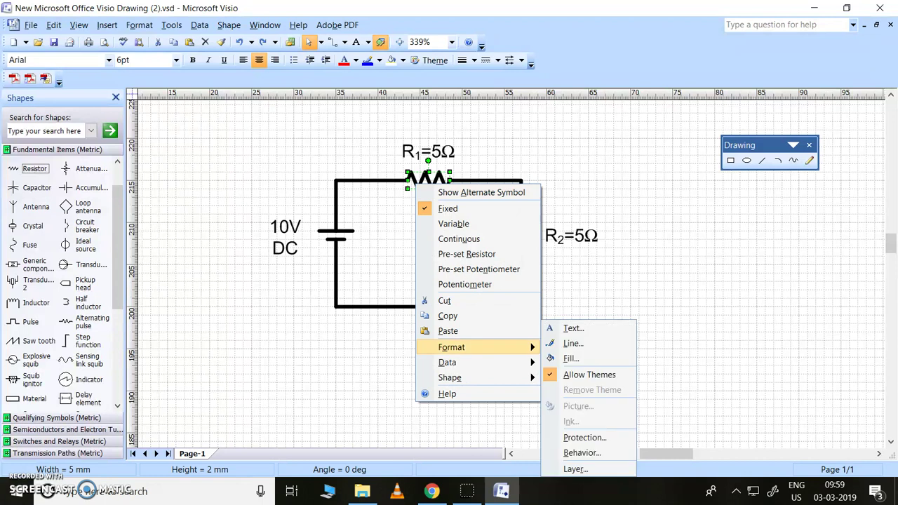
pyautogui.click(561, 343)
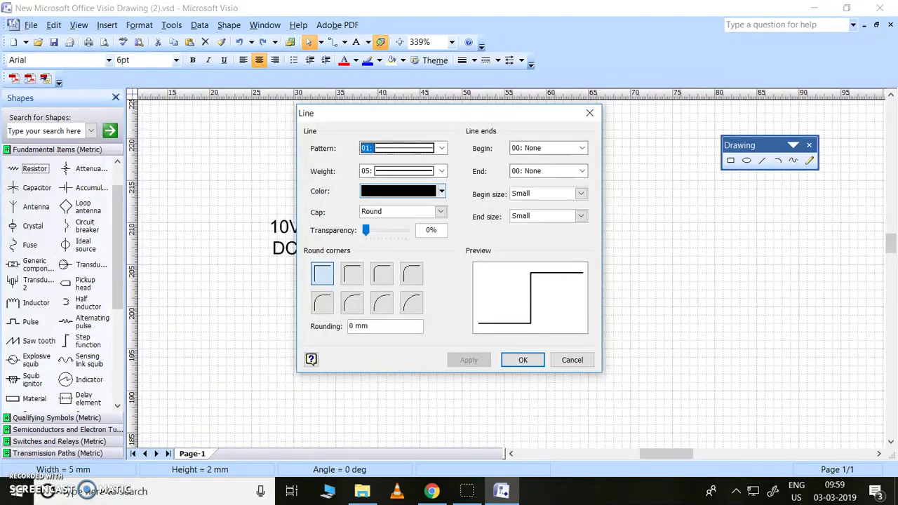
pyautogui.click(401, 191)
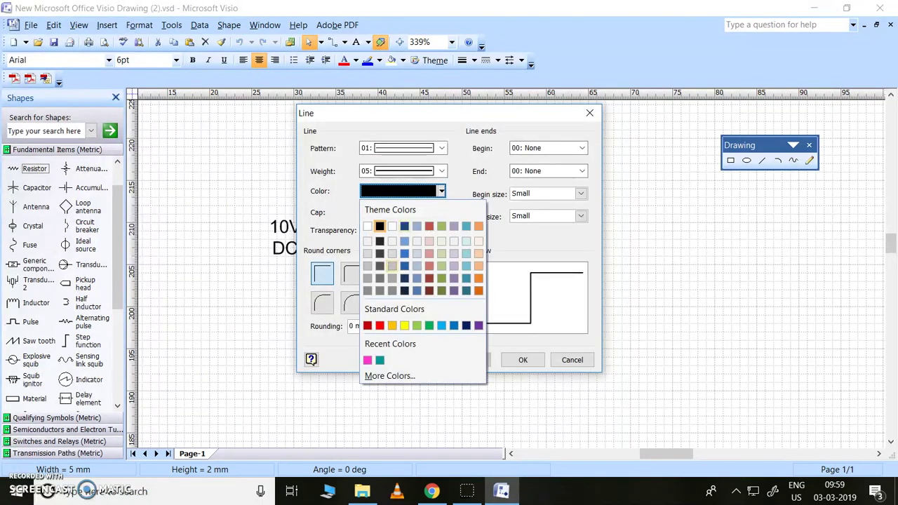
pyautogui.click(380, 325)
pyautogui.click(468, 359)
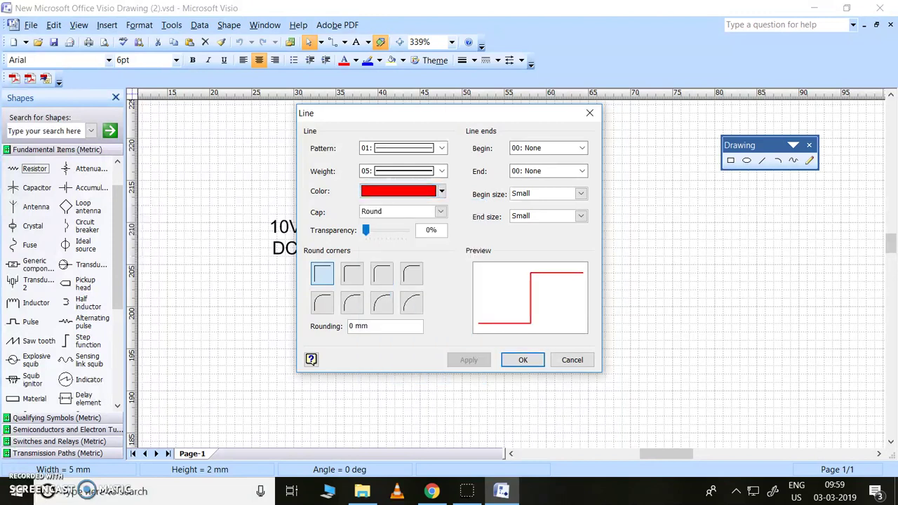
pyautogui.click(522, 359)
pyautogui.click(522, 359)
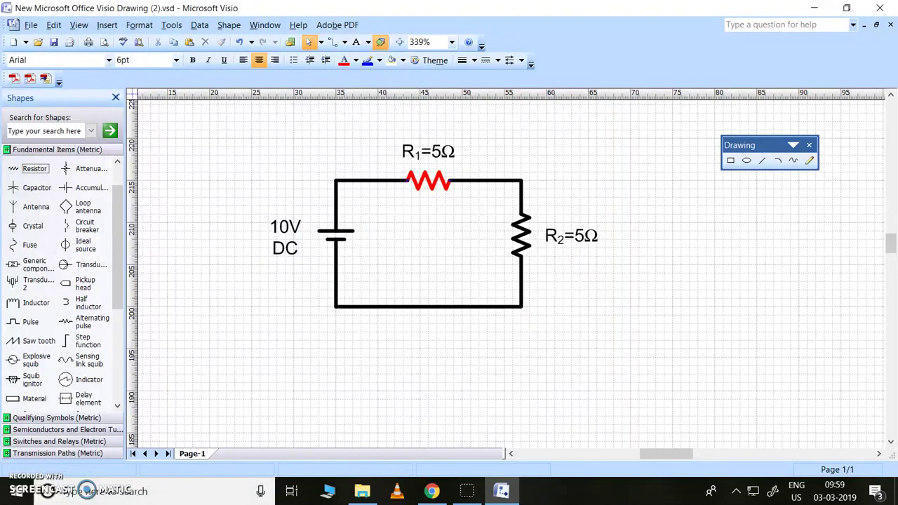
# Step: Set the line color of the R2 resistor to standard green
pyautogui.click(520, 235)
pyautogui.rightClick(519, 239)
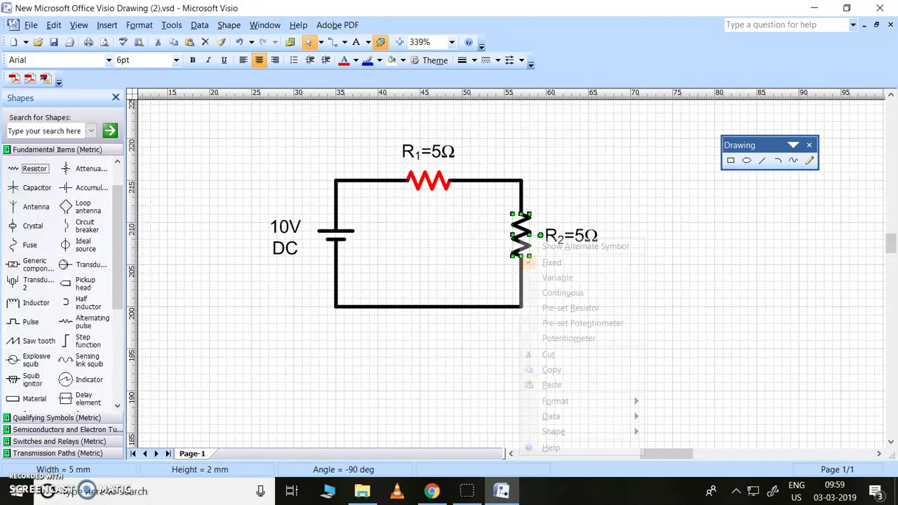
pyautogui.moveTo(557, 400)
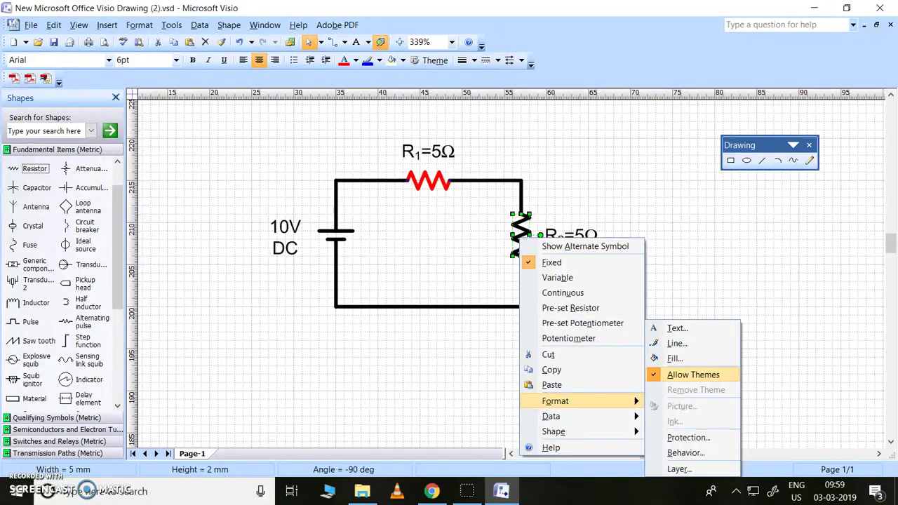
pyautogui.click(676, 343)
pyautogui.click(440, 190)
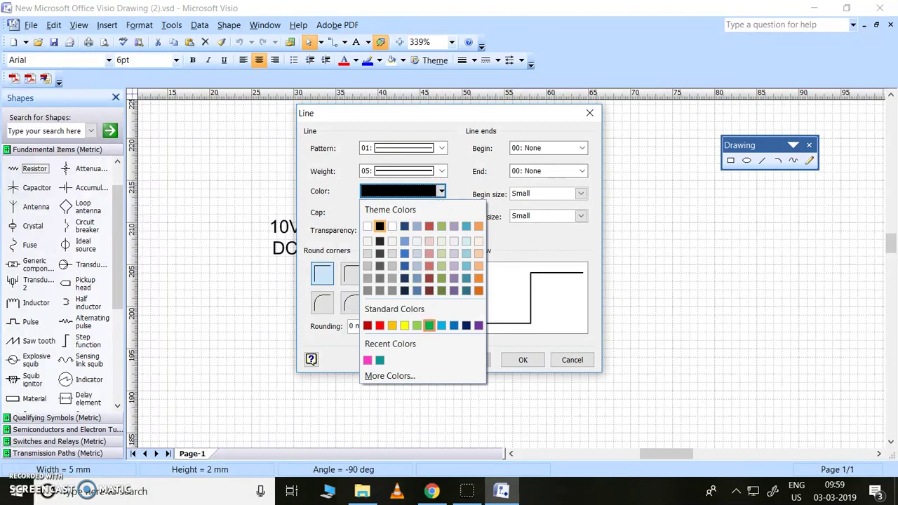
pyautogui.click(429, 324)
pyautogui.press('Return')
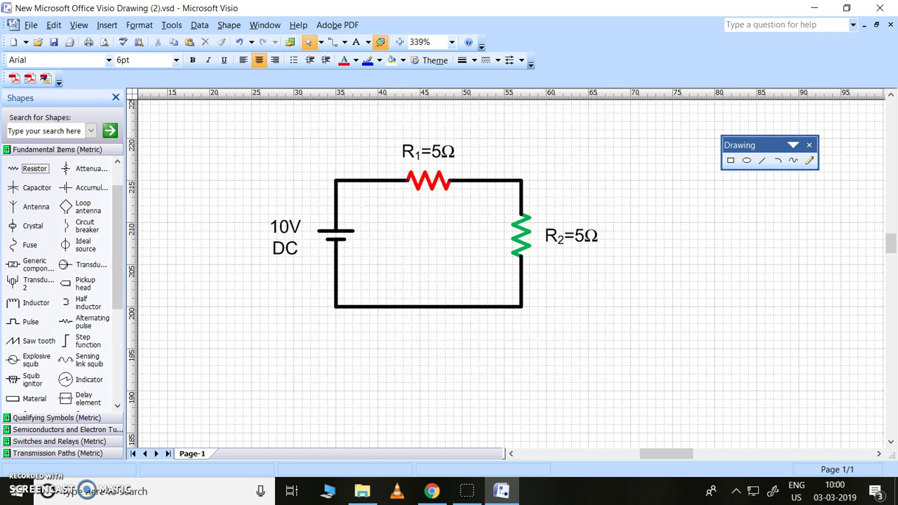
# Step: Try to recolor the R1=5Ω label by setting its line color to standard dark blue
pyautogui.click(421, 151)
pyautogui.rightClick(416, 150)
pyautogui.moveTo(452, 205)
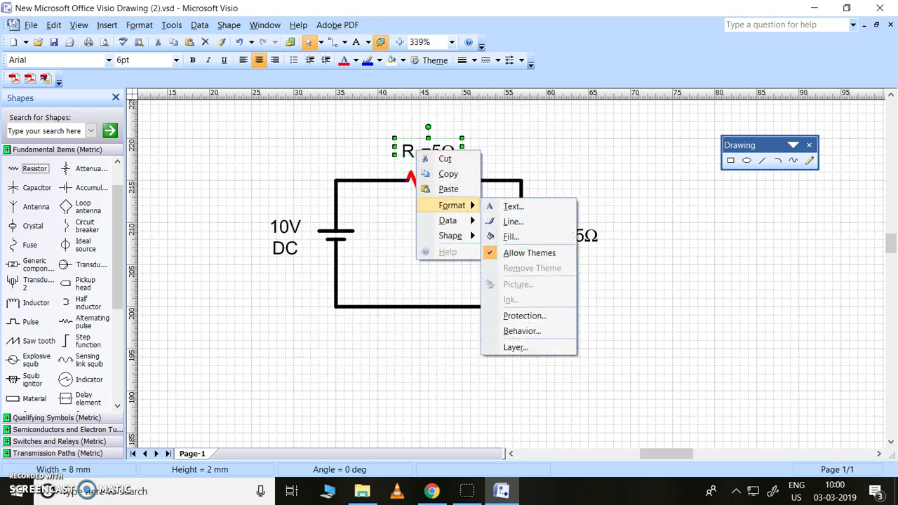
pyautogui.click(513, 221)
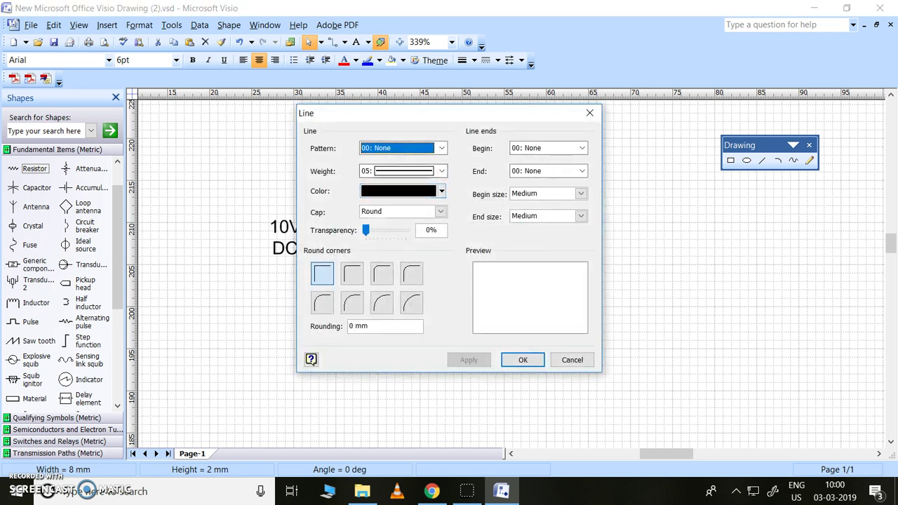
pyautogui.click(441, 190)
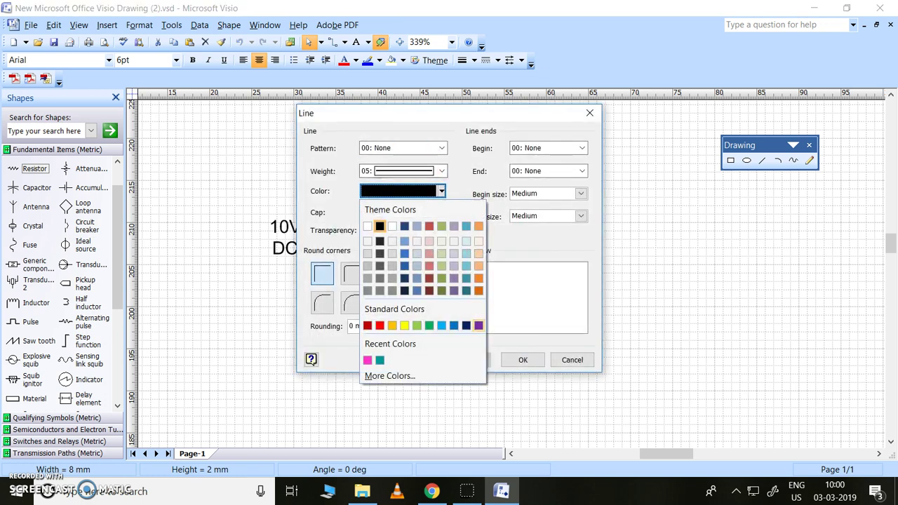
pyautogui.click(466, 325)
pyautogui.click(522, 359)
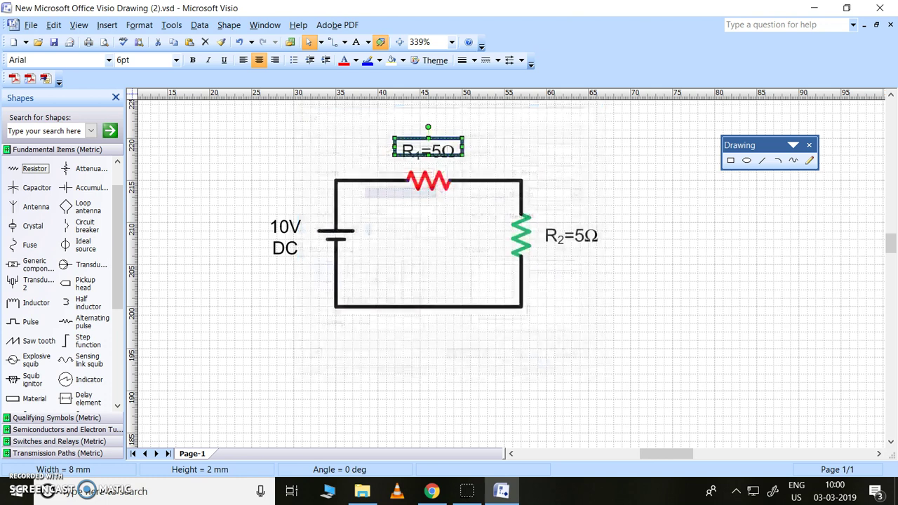
pyautogui.click(425, 207)
# Step: Remove the dark blue outline of the R1=5Ω label box by setting its line pattern to 00: None
pyautogui.click(418, 154)
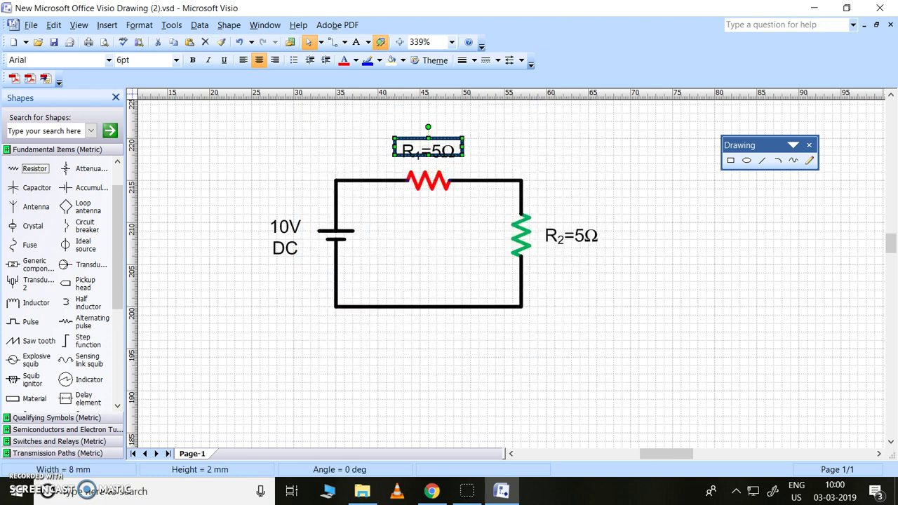
pyautogui.rightClick(441, 149)
pyautogui.moveTo(481, 202)
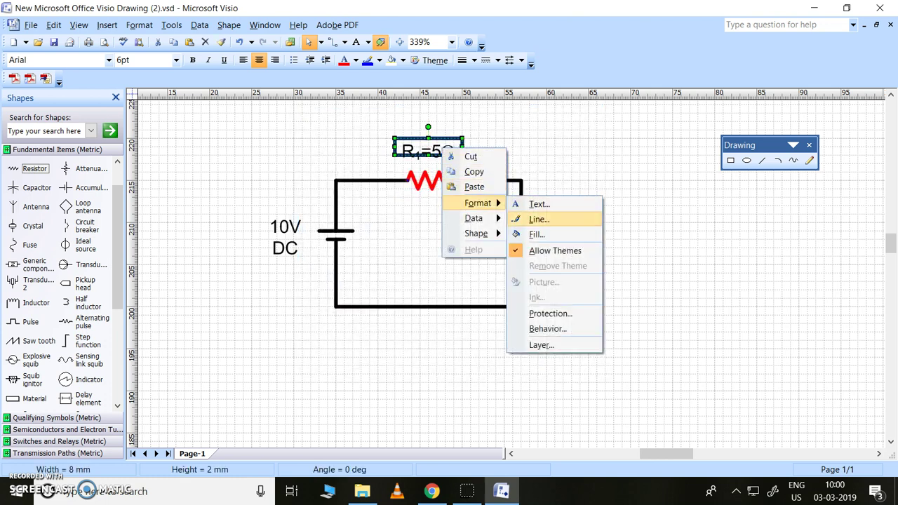
pyautogui.click(538, 219)
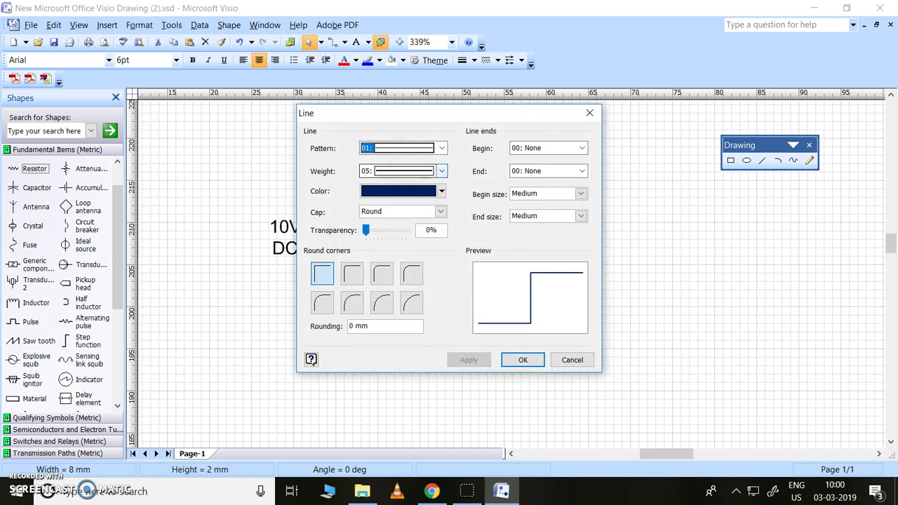
pyautogui.click(441, 148)
pyautogui.moveTo(441, 188); pyautogui.dragTo(442, 165)
pyautogui.click(397, 161)
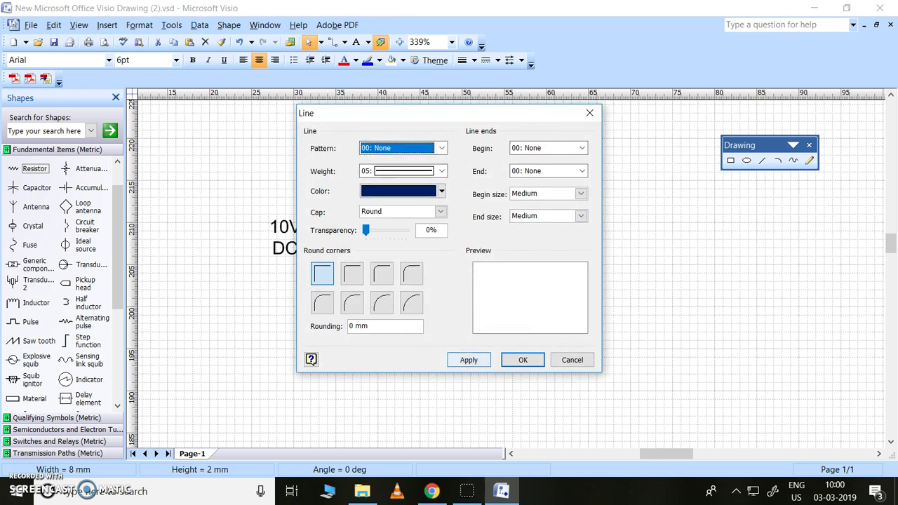
pyautogui.click(523, 359)
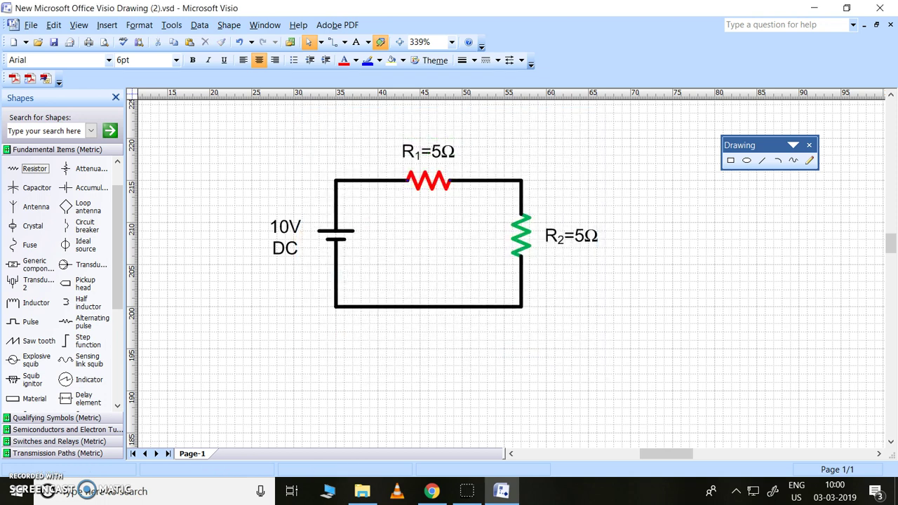
# Step: Set the font color of the R1=5Ω label text to standard light blue
pyautogui.click(428, 151)
pyautogui.doubleClick(427, 151)
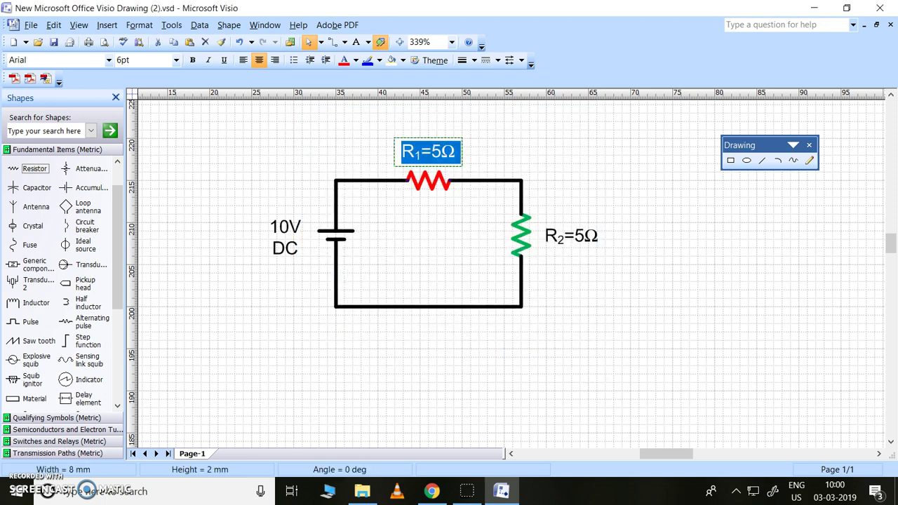
pyautogui.rightClick(427, 155)
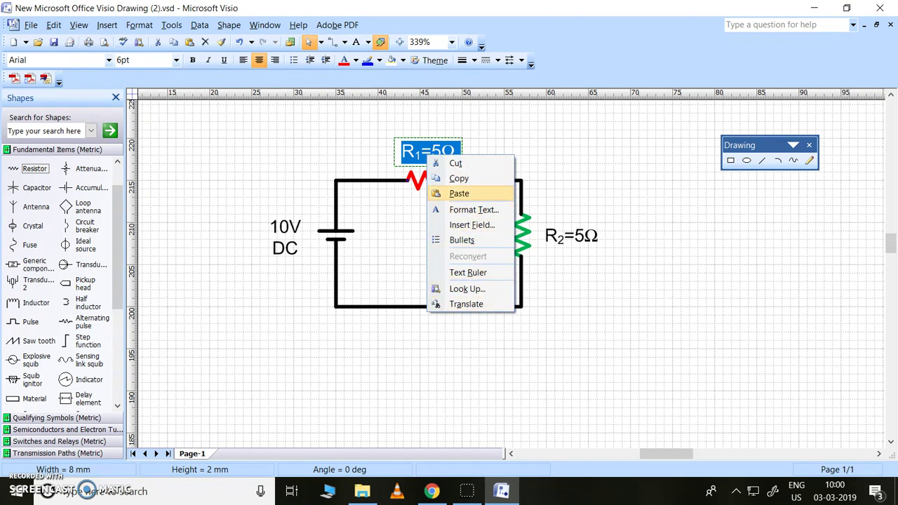
pyautogui.click(474, 209)
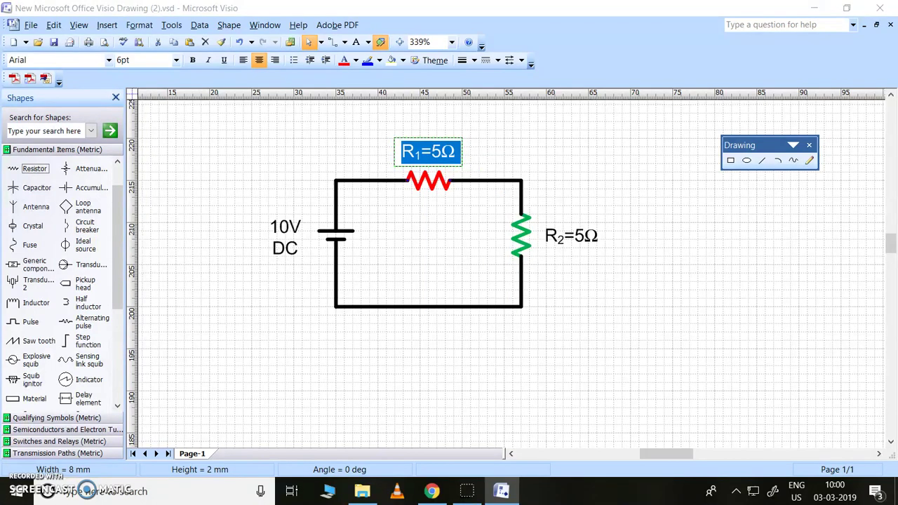
pyautogui.click(616, 274)
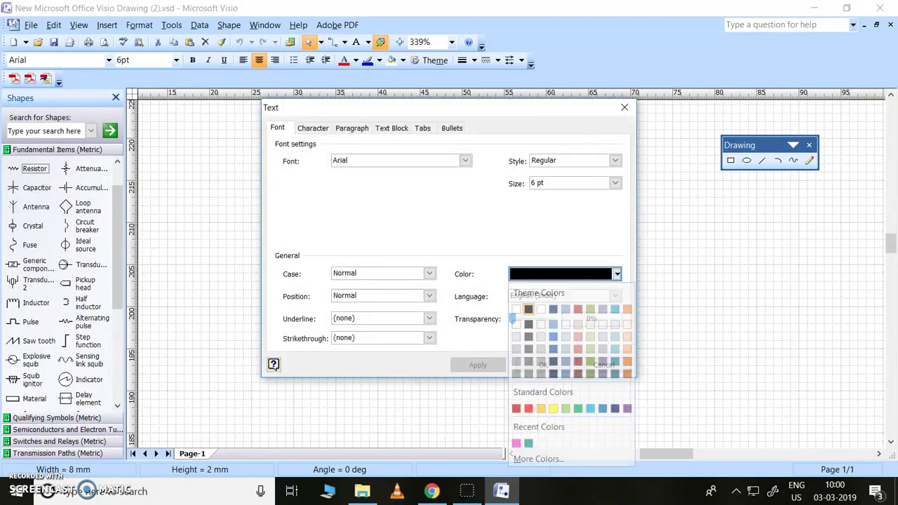
pyautogui.click(589, 408)
pyautogui.click(477, 365)
pyautogui.click(542, 364)
pyautogui.click(542, 364)
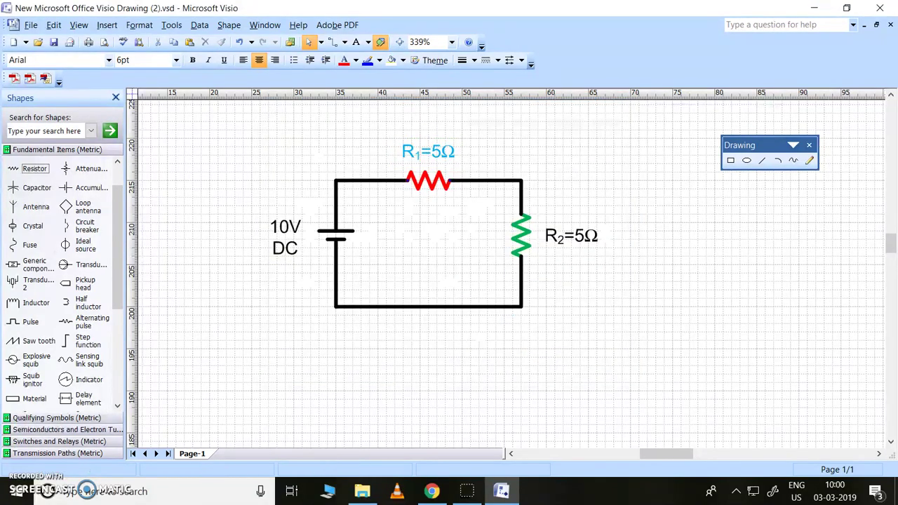
pyautogui.press('Escape')
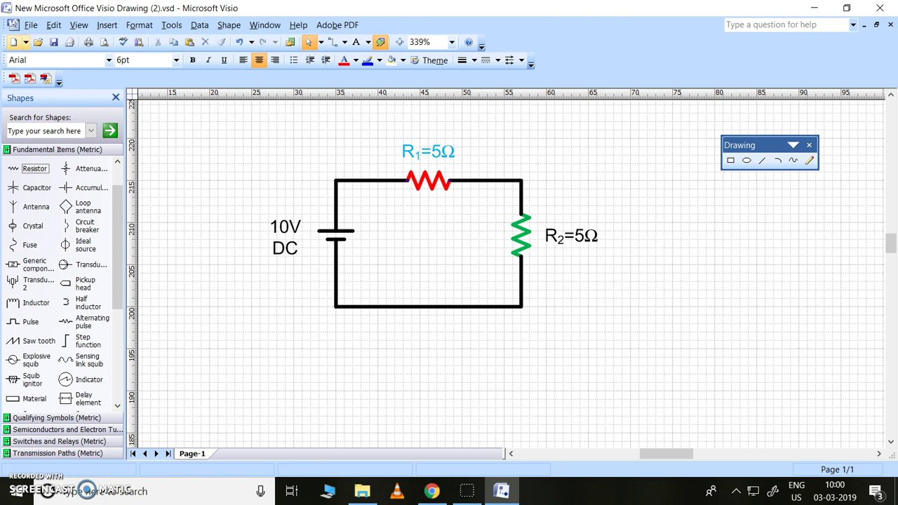
# Step: Start saving a copy of the drawing to the Desktop folder, entering a person's first name as the file name
pyautogui.click(31, 24)
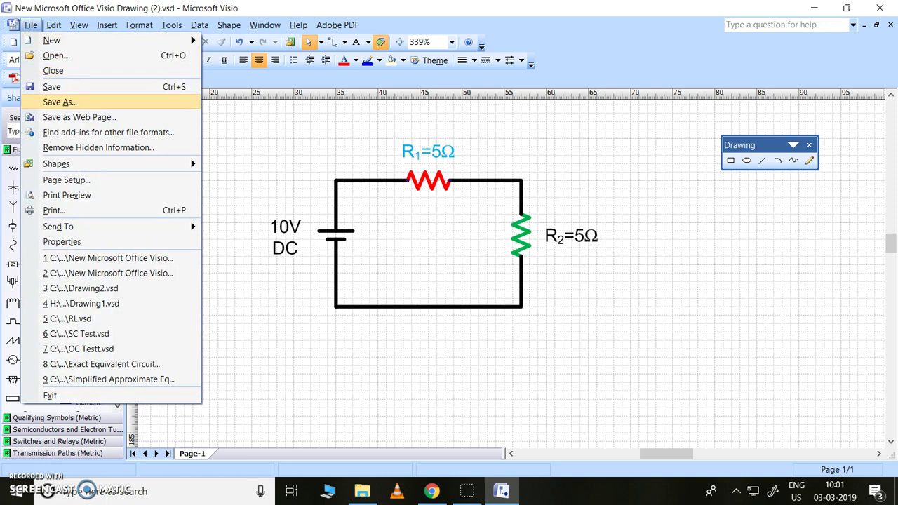
pyautogui.click(60, 101)
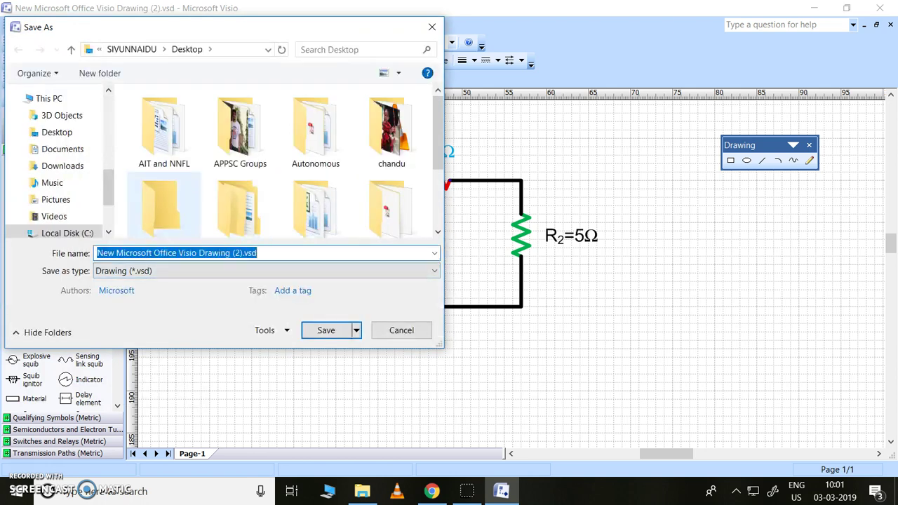
pyautogui.click(56, 132)
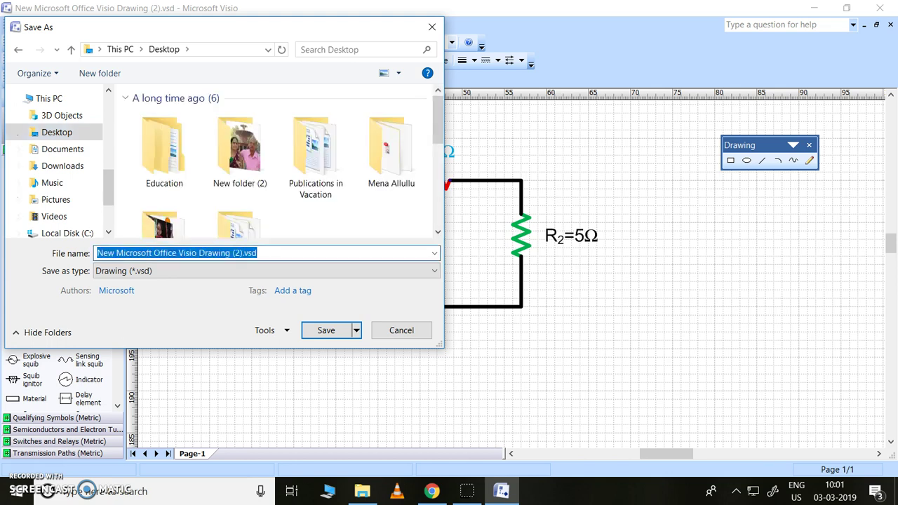
pyautogui.write('kis')
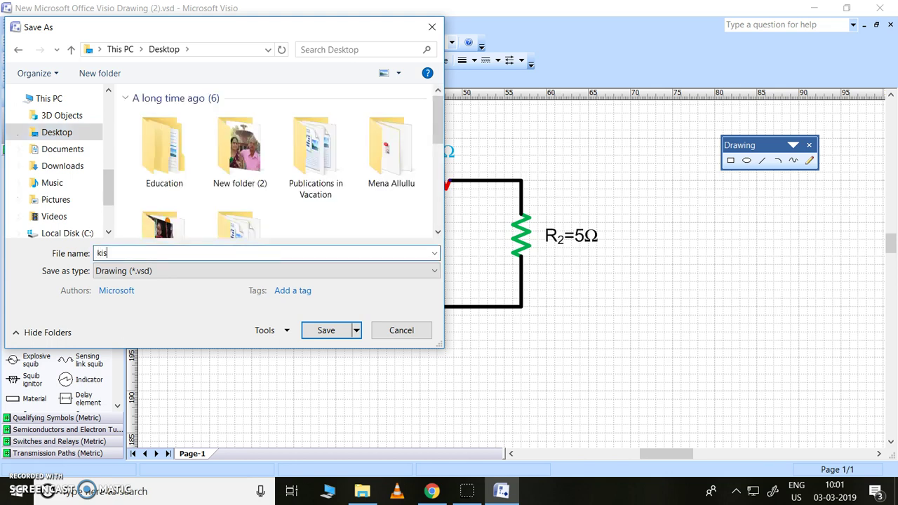
pyautogui.write('hore')
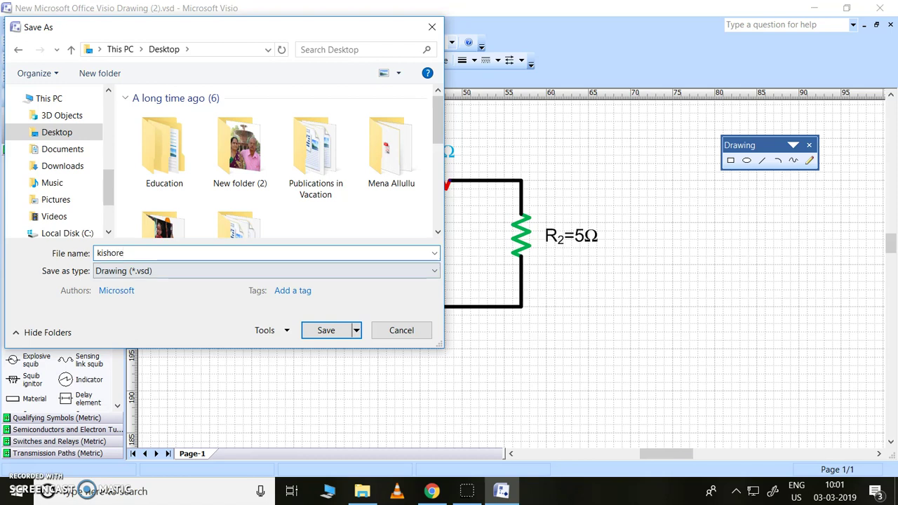
# Step: Set the file type of the circuit drawing's saved copy to Tag Image File Format (*.tif)
pyautogui.click(266, 271)
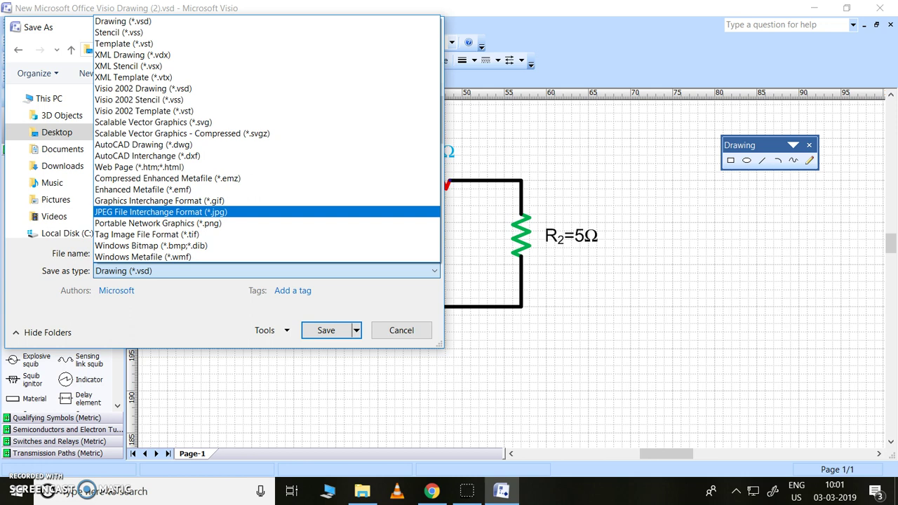
pyautogui.press('Down')
pyautogui.press('Down')
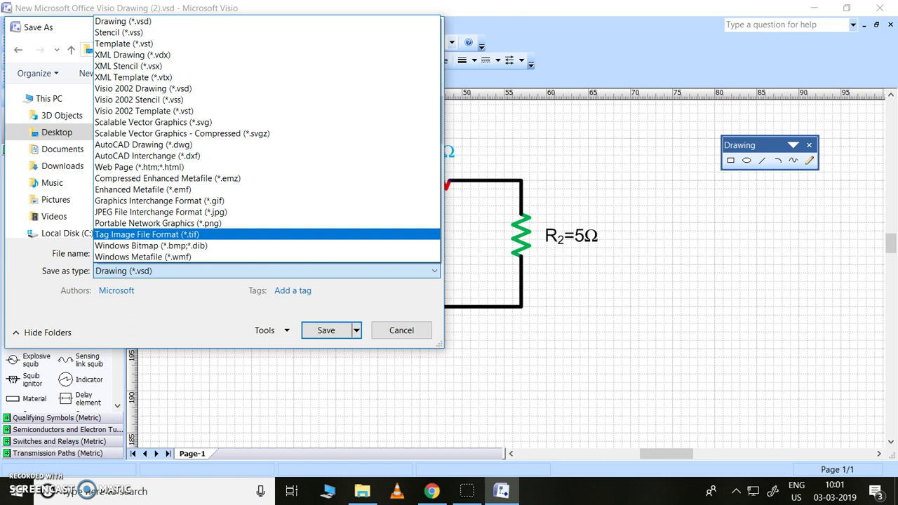
pyautogui.press('Up')
pyautogui.press('Up')
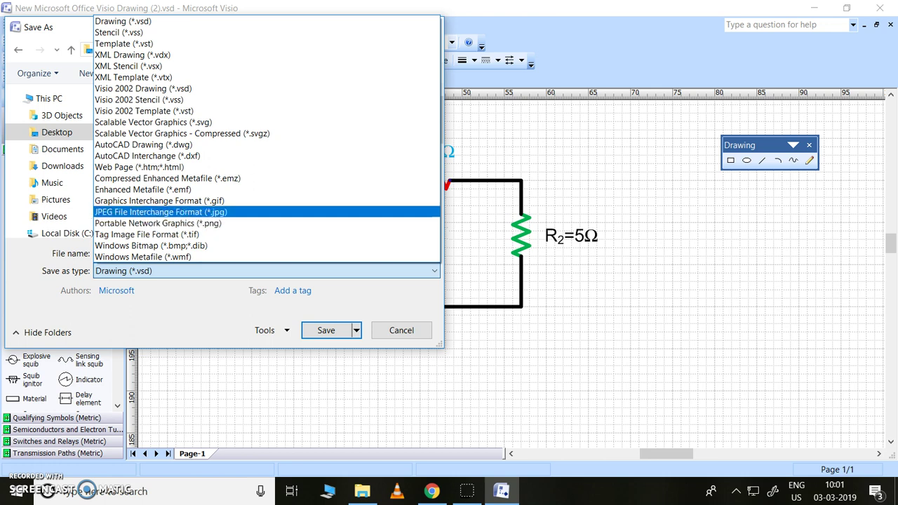
pyautogui.press('Down')
pyautogui.press('Down')
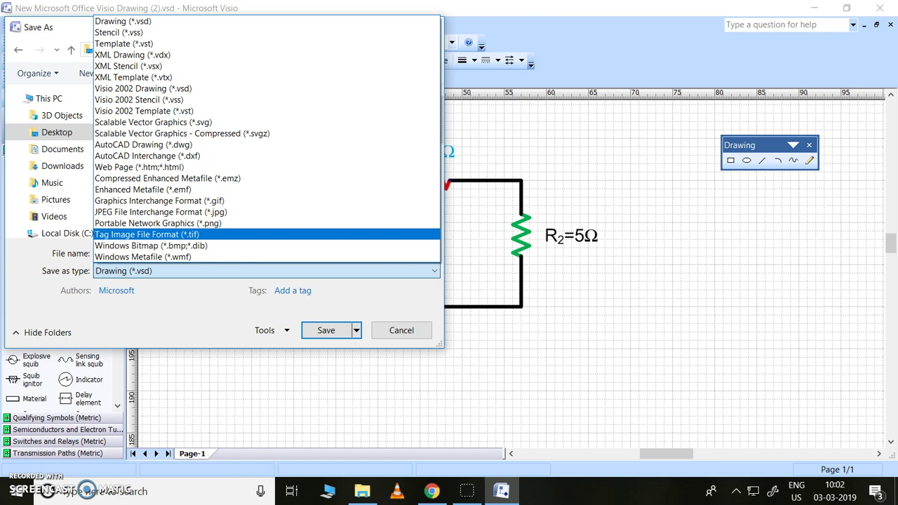
pyautogui.press('Up')
pyautogui.press('Up')
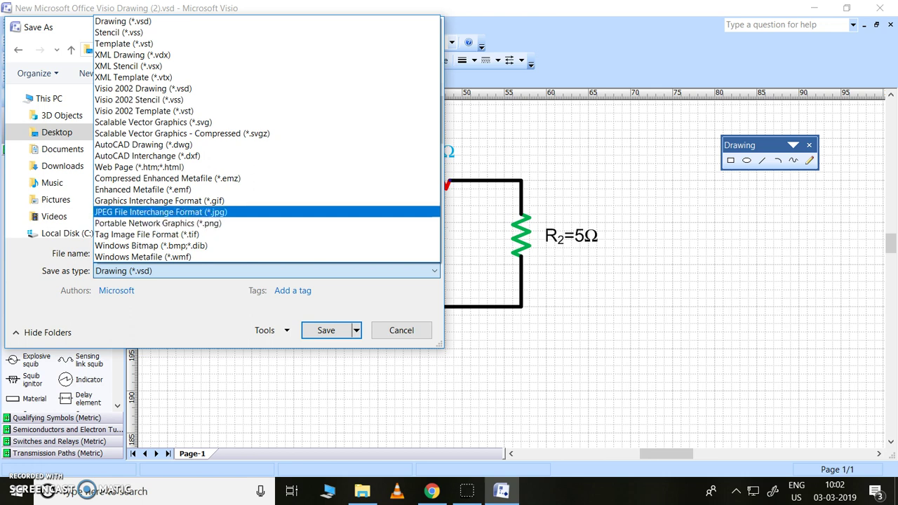
pyautogui.press('Down')
pyautogui.press('Down')
pyautogui.press('Up')
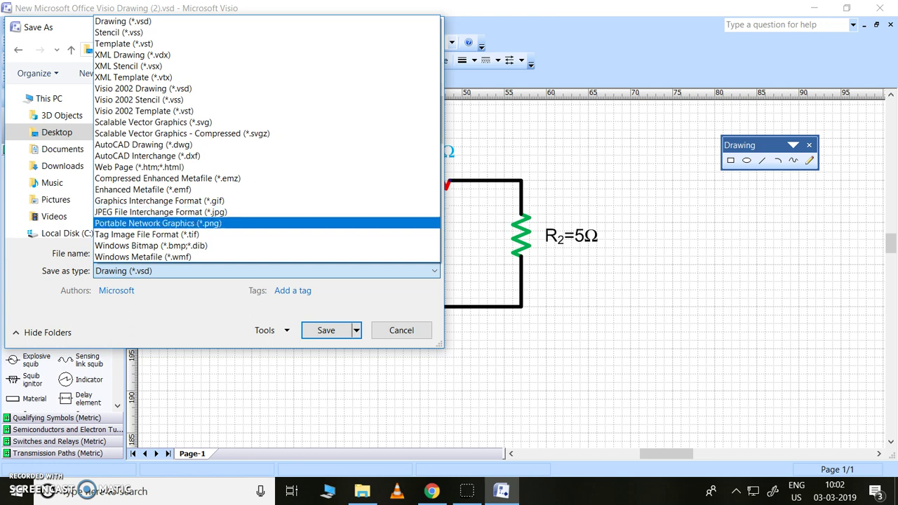
pyautogui.press('Down')
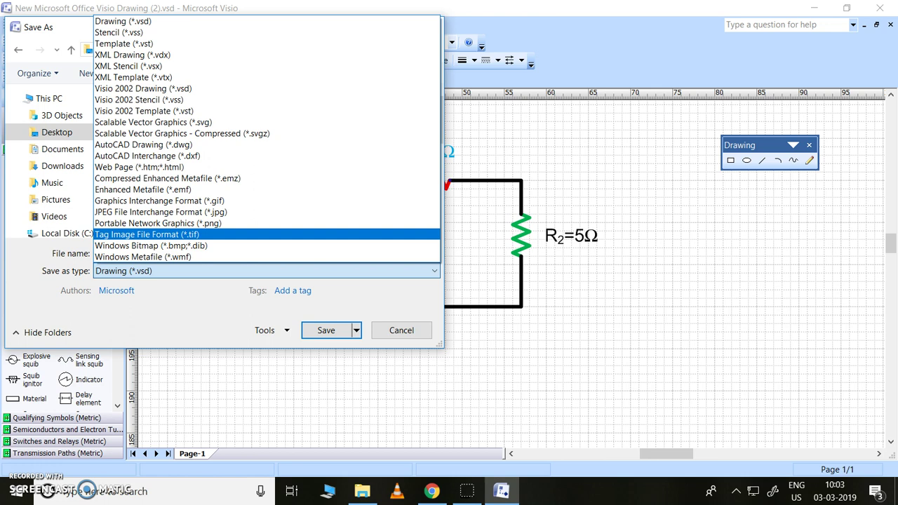
pyautogui.click(146, 234)
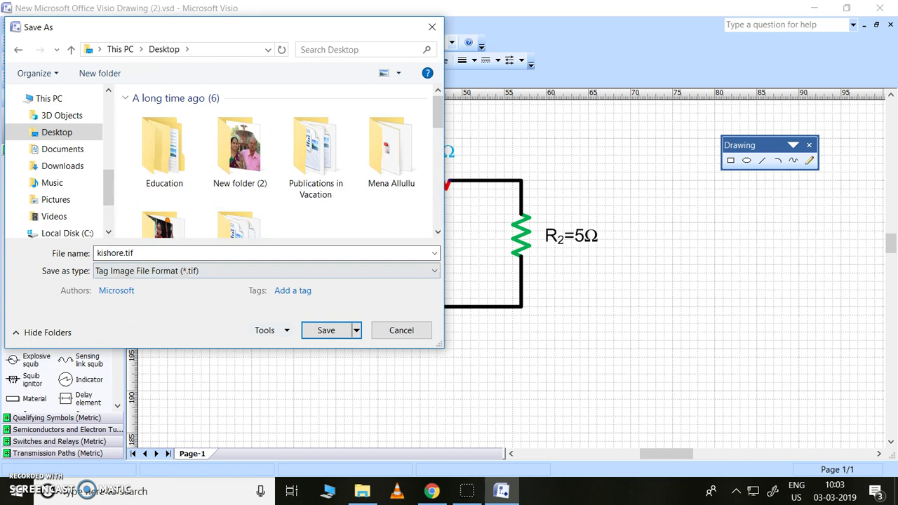
# Step: Save the TIFF copy to the Desktop with a custom resolution of 120 x 120 pixels/in
pyautogui.press('Return')
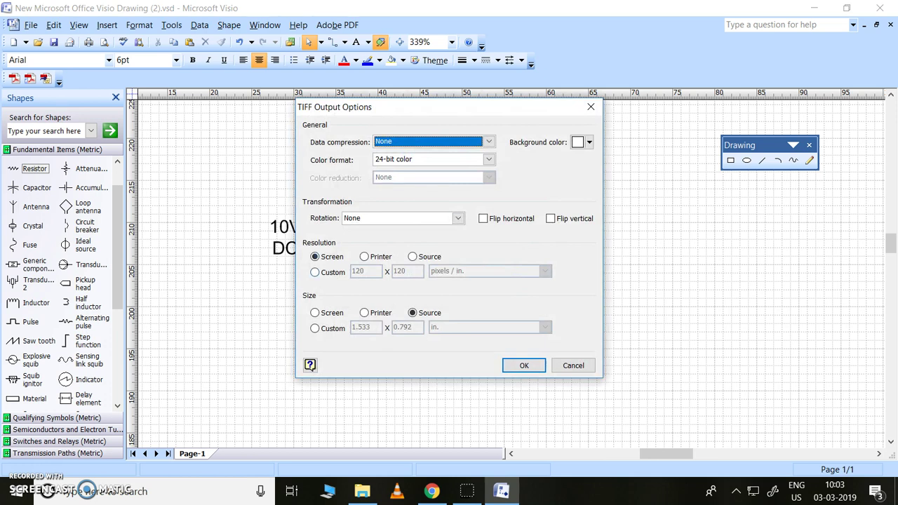
pyautogui.click(314, 273)
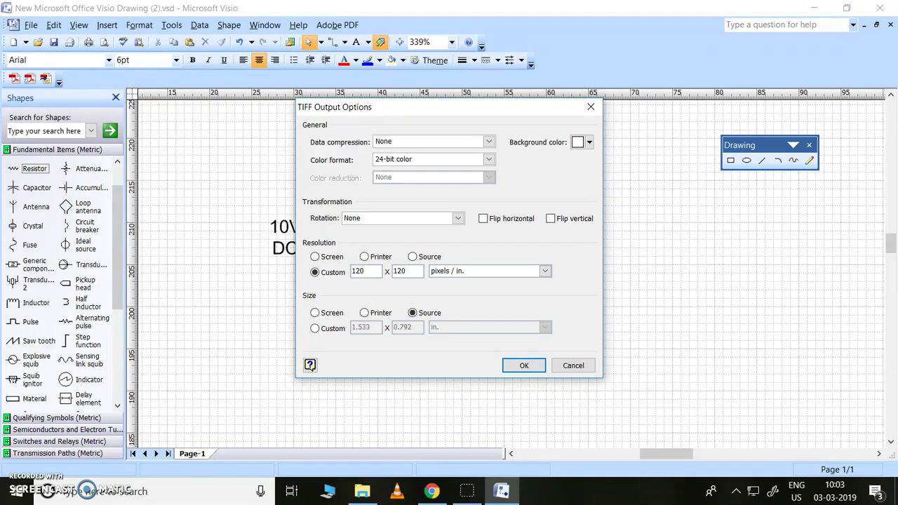
pyautogui.click(524, 364)
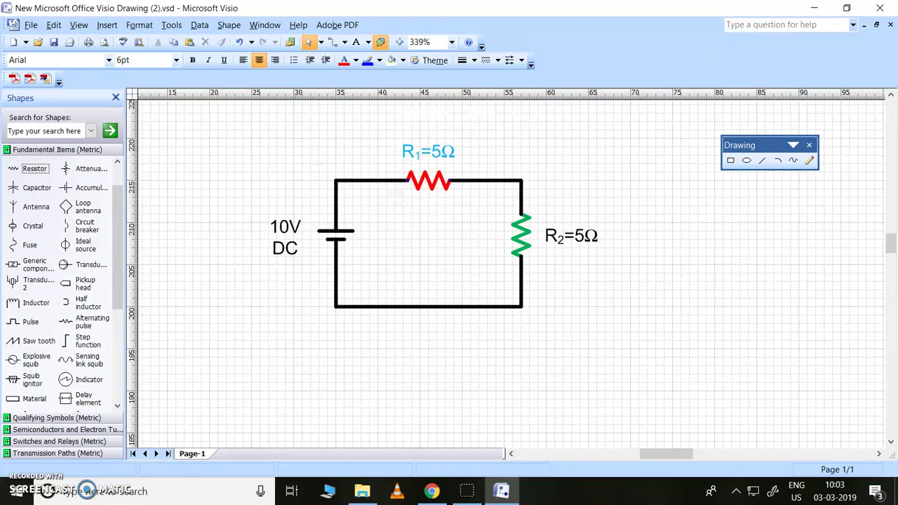